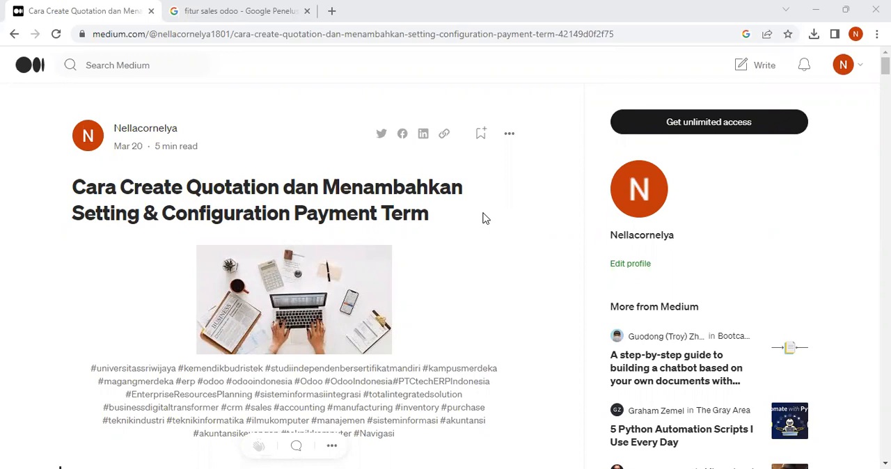
scroll(485, 218, "down", 3)
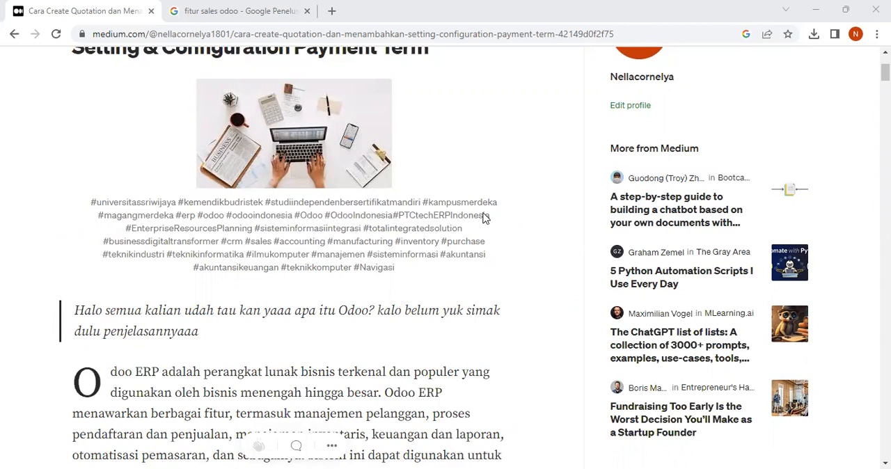
scroll(485, 218, "up", 2)
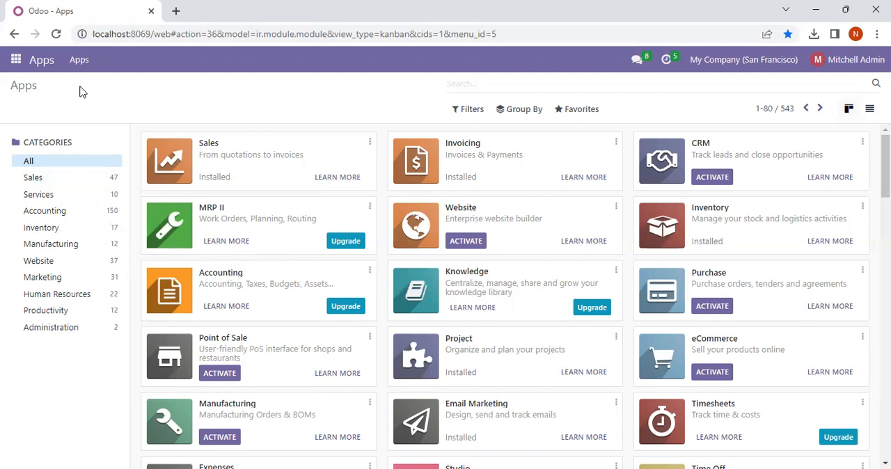
- Open the Sales app and start a new quotation
left_click(17, 58)
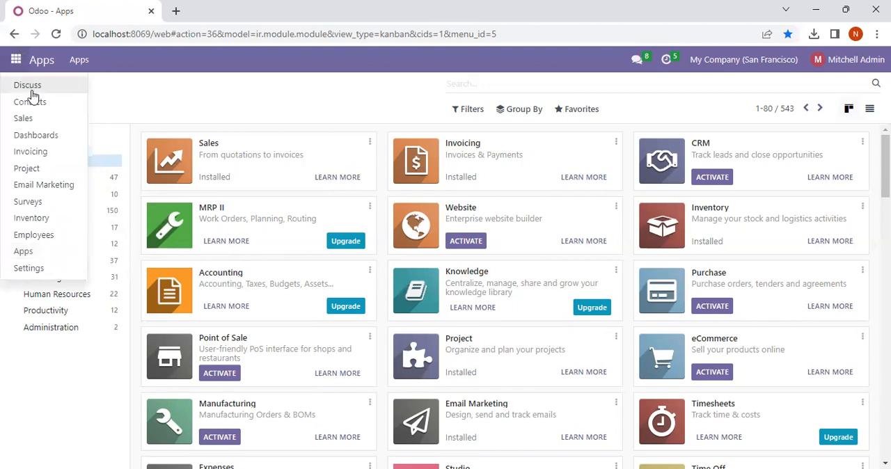
left_click(30, 119)
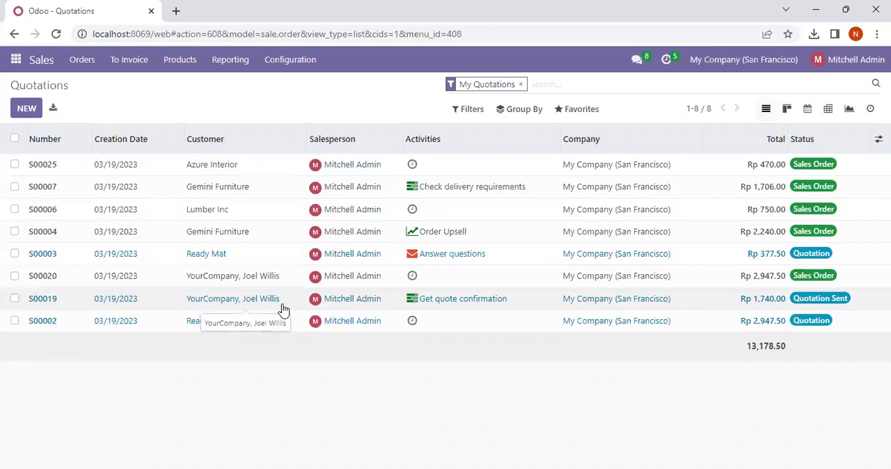
left_click(27, 109)
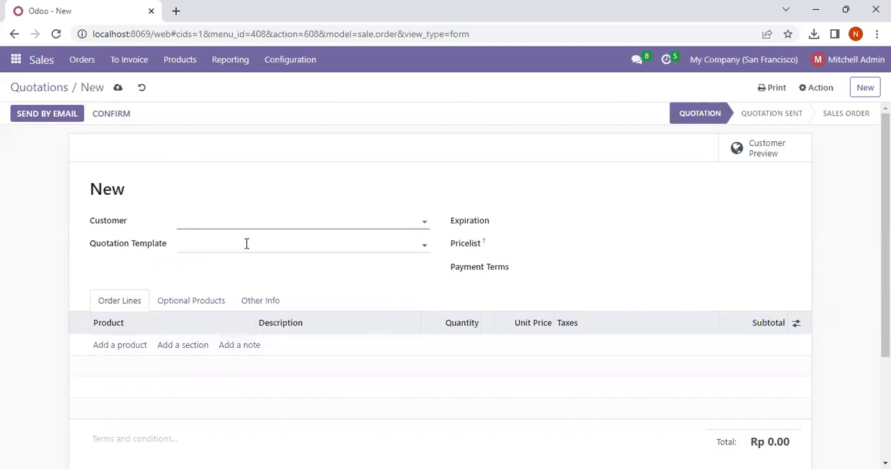
- Set the quotation's customer to the first individual contact listed under Azure Interior and its expiration date to 03/21/2023
left_click(478, 226)
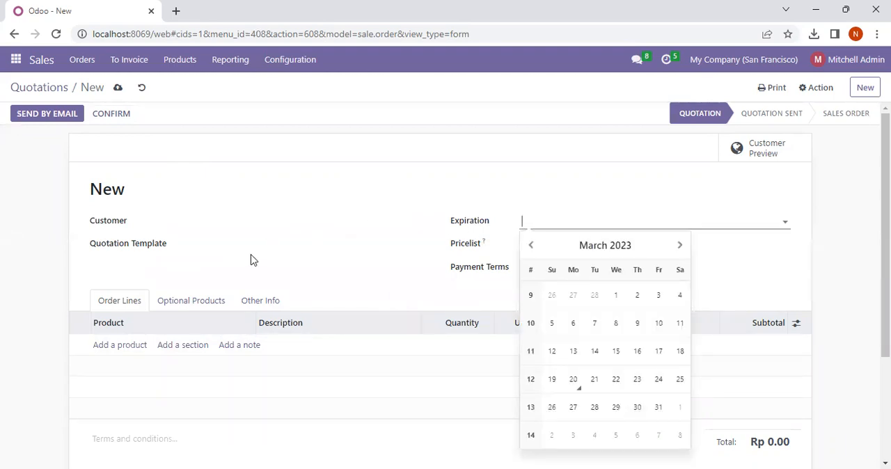
left_click(478, 245)
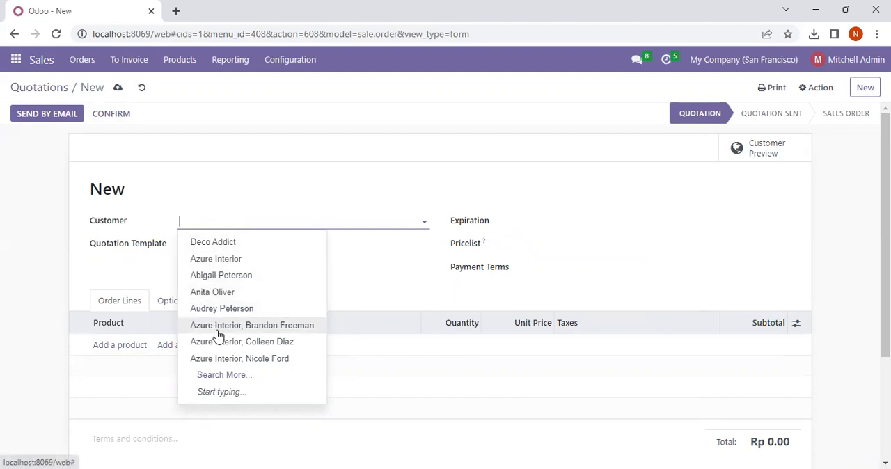
left_click(283, 327)
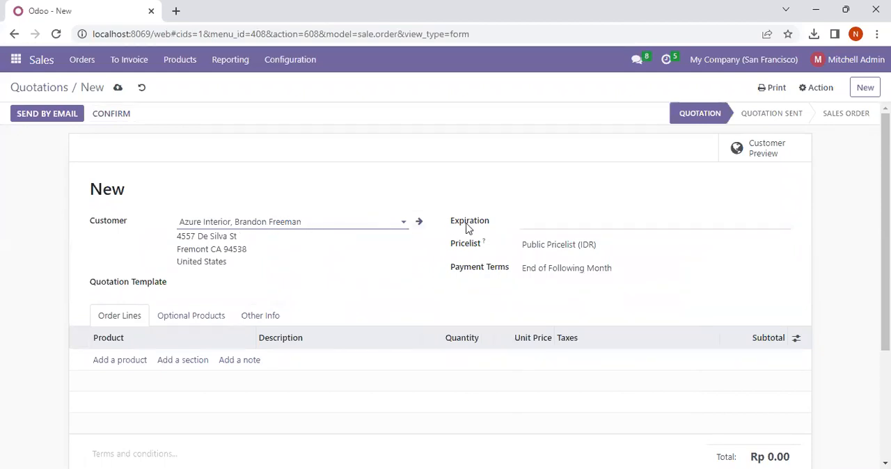
left_click(490, 221)
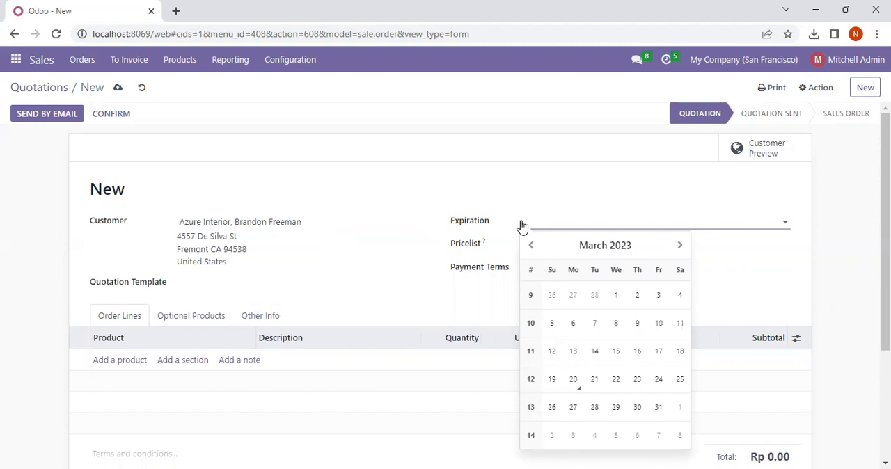
left_click(592, 380)
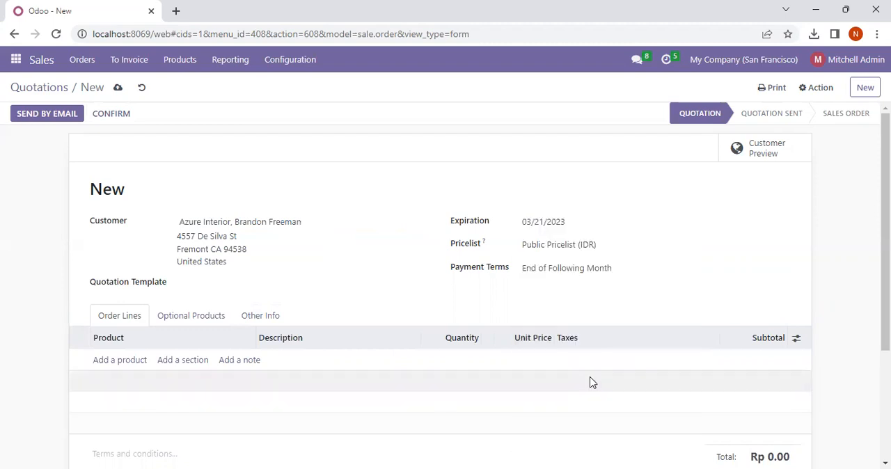
- Select Public Pricelist (IDR) as the quotation's pricelist and End of Following Month as its payment terms
left_click(540, 248)
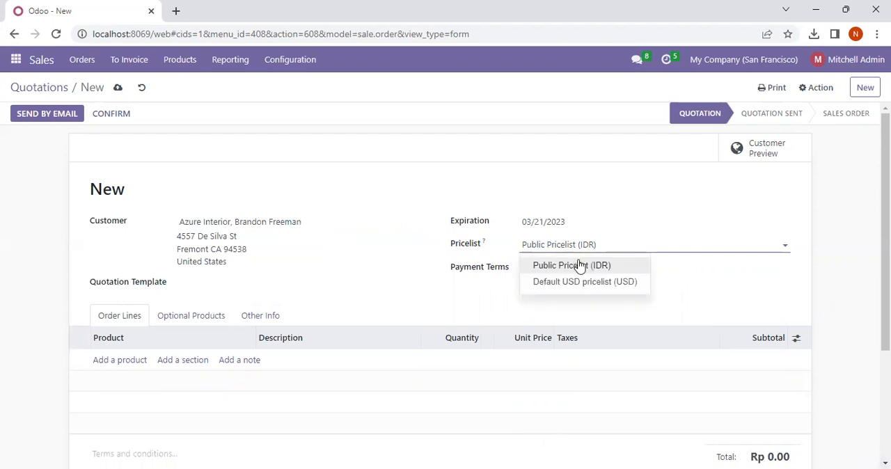
left_click(572, 266)
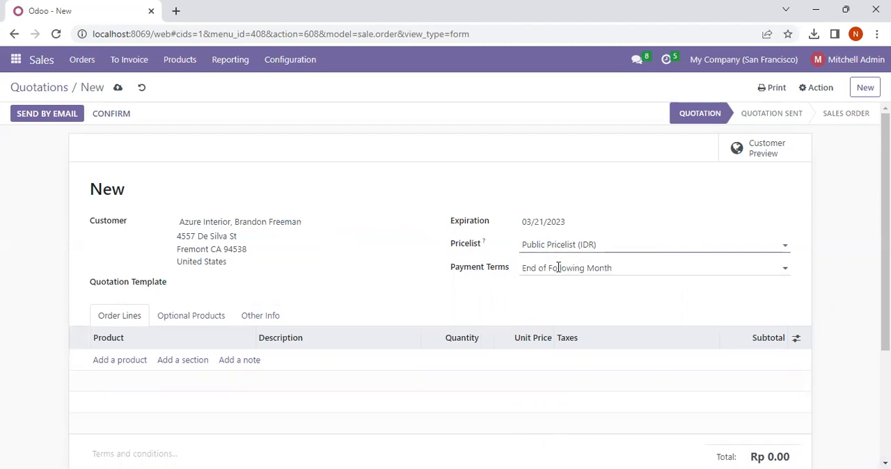
left_click(559, 267)
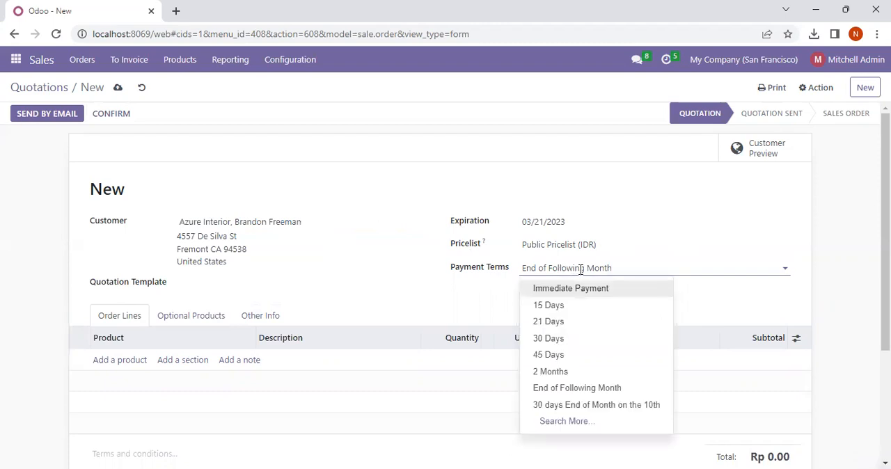
left_click(552, 394)
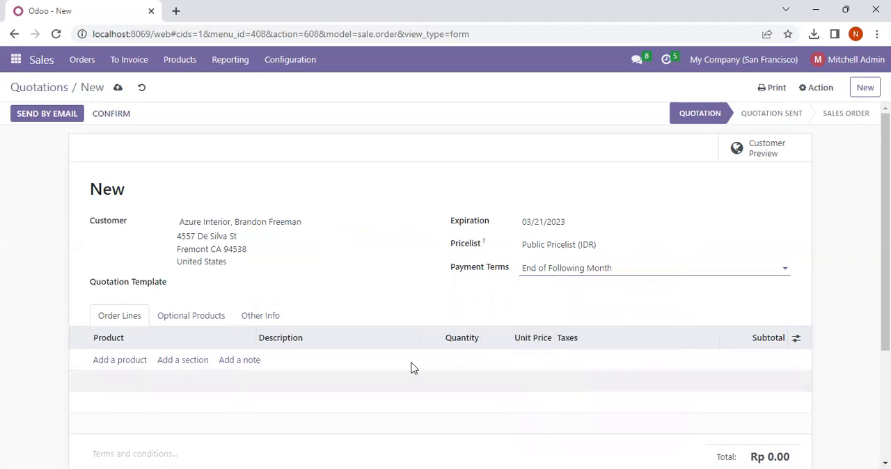
- Add Chair floor protection as the first product in the quotation's order lines
scroll(180, 237, "down", 1)
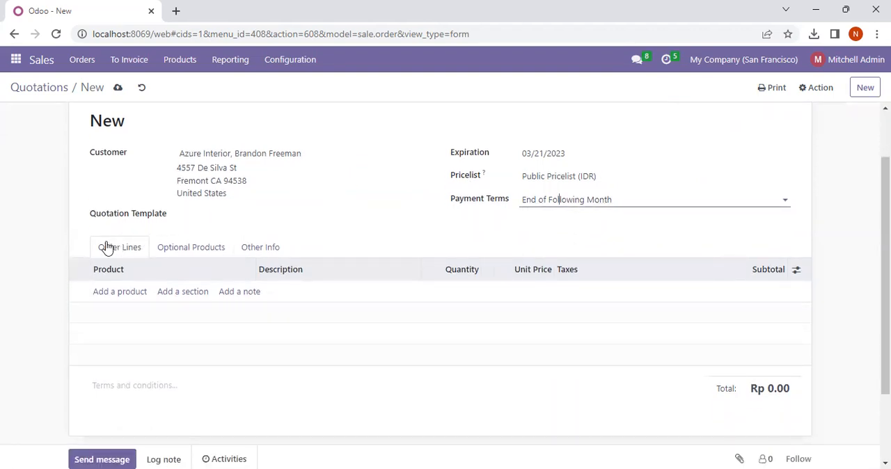
left_click(109, 294)
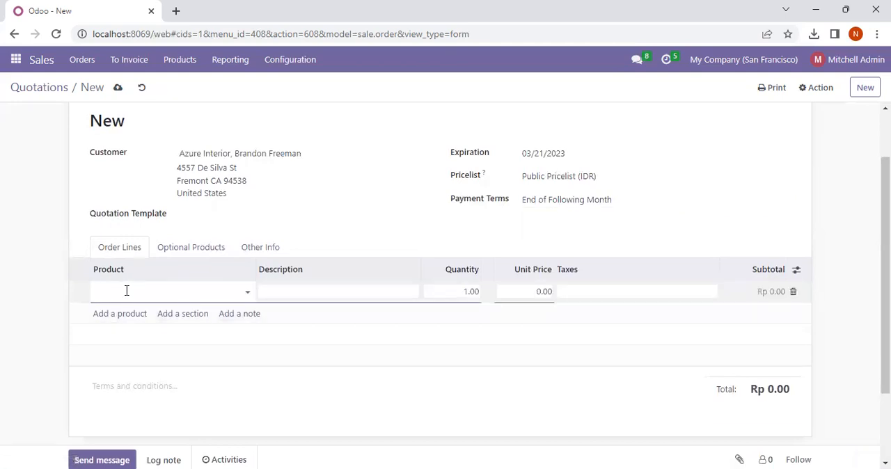
left_click(246, 291)
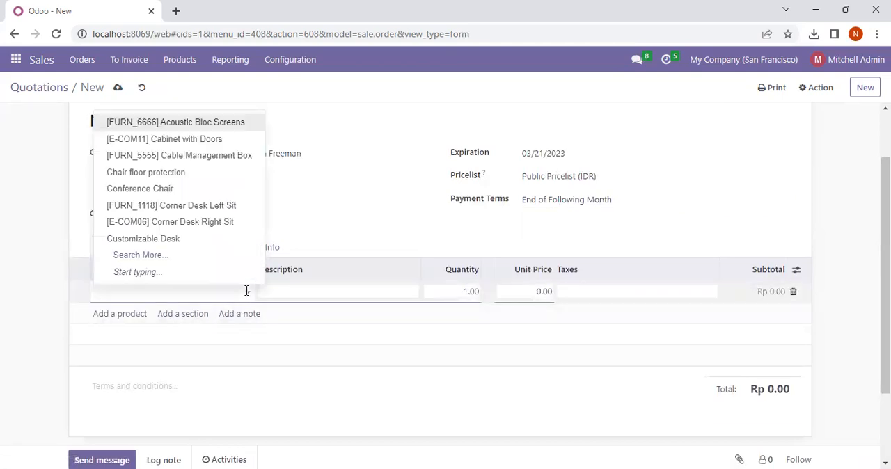
left_click(175, 172)
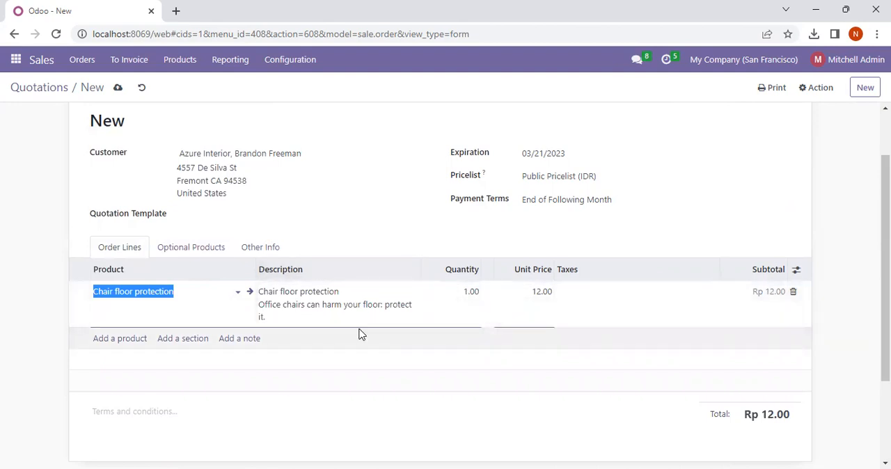
- Add a second order line for the product [E-COM06] Corner Desk Right Sit
left_click(142, 344)
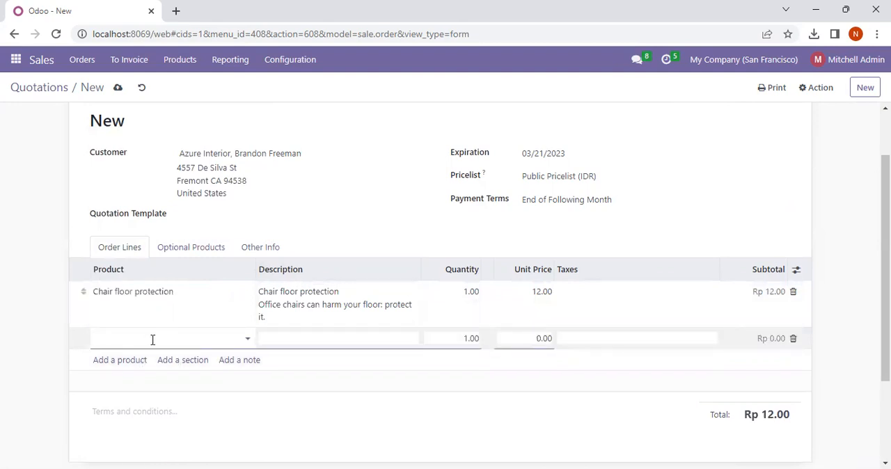
left_click(246, 342)
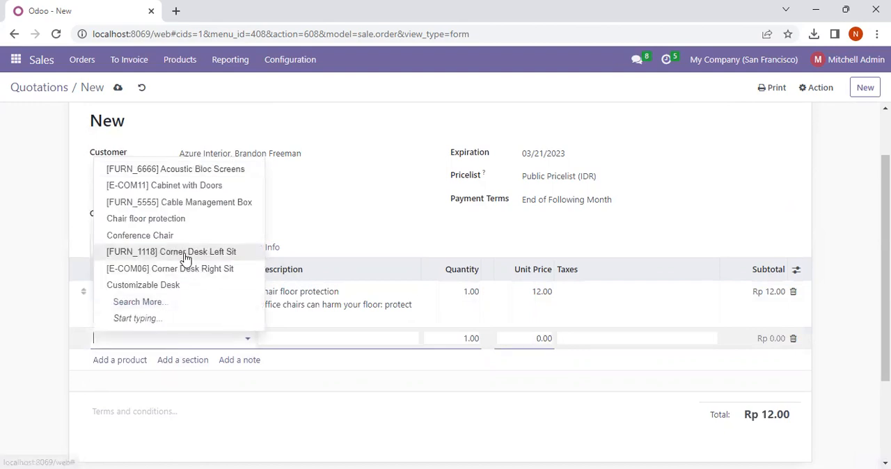
left_click(156, 274)
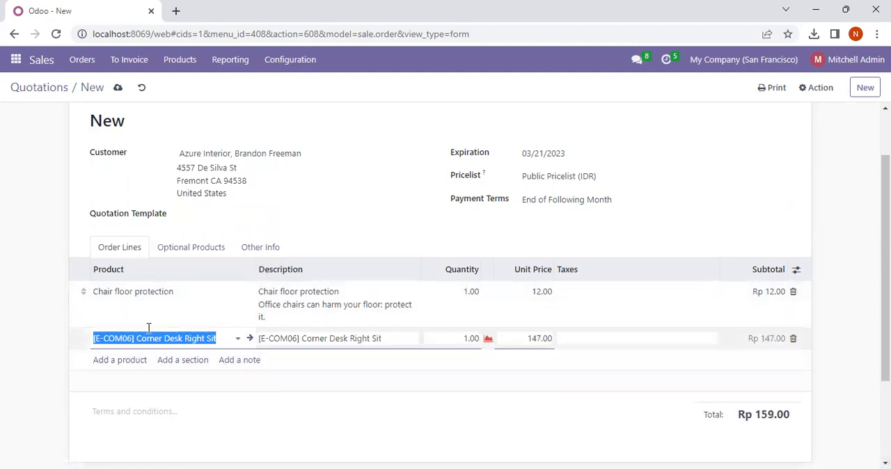
- Add a third order line for [FURN_5555] Cable Management Box and change its product to [FURN_6666] Acoustic Bloc Screens
left_click(143, 361)
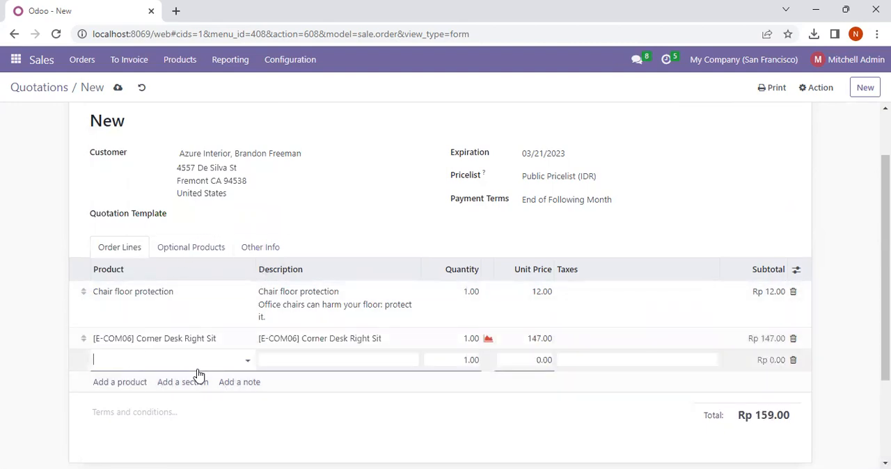
left_click(248, 360)
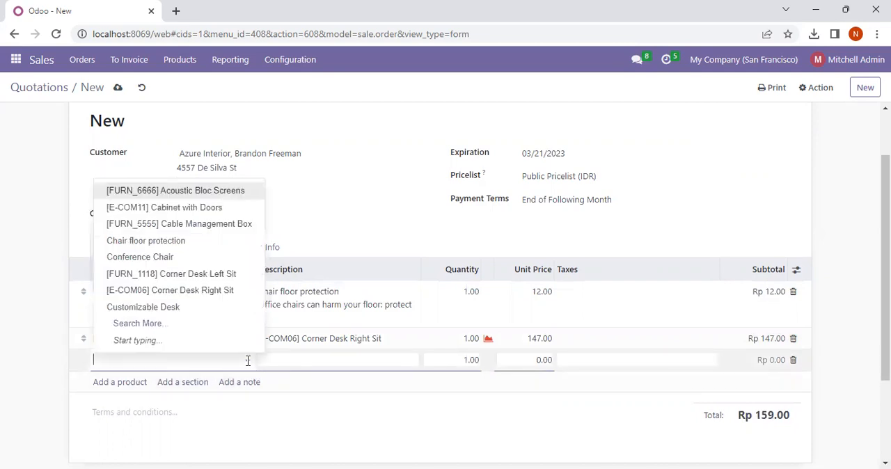
left_click(162, 224)
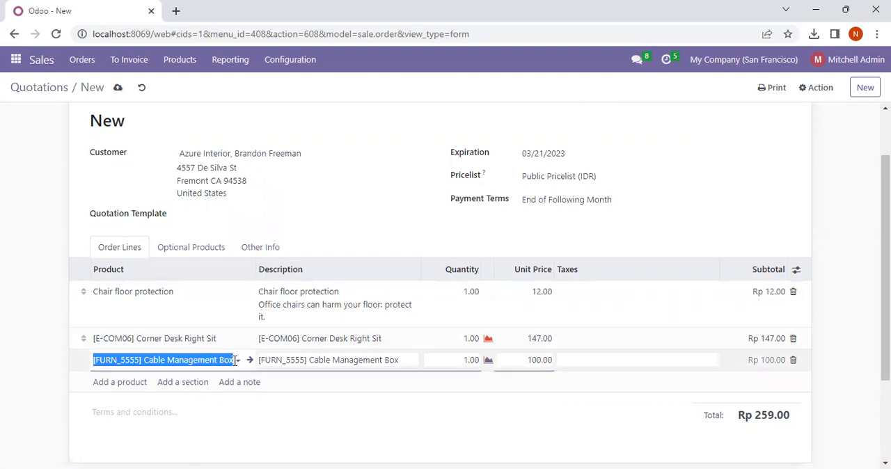
left_click(236, 360)
left_click(184, 208)
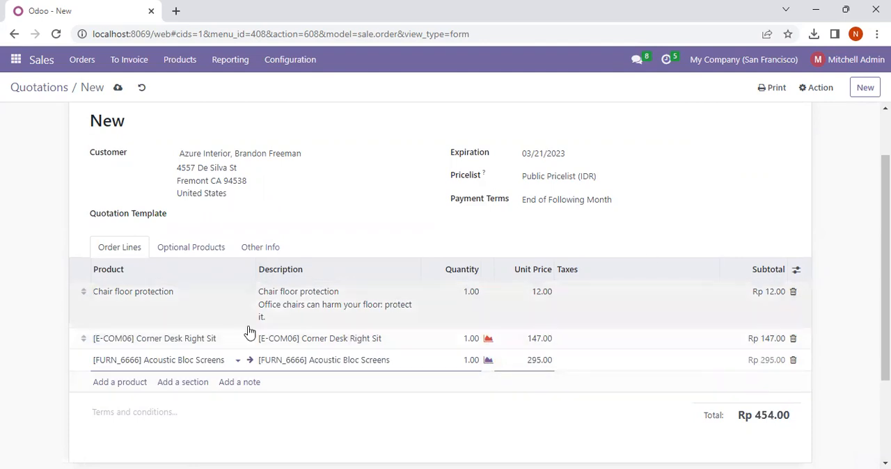
- Replace the product in the second order line with [E-COM11] Cabinet with Doors
left_click(210, 341)
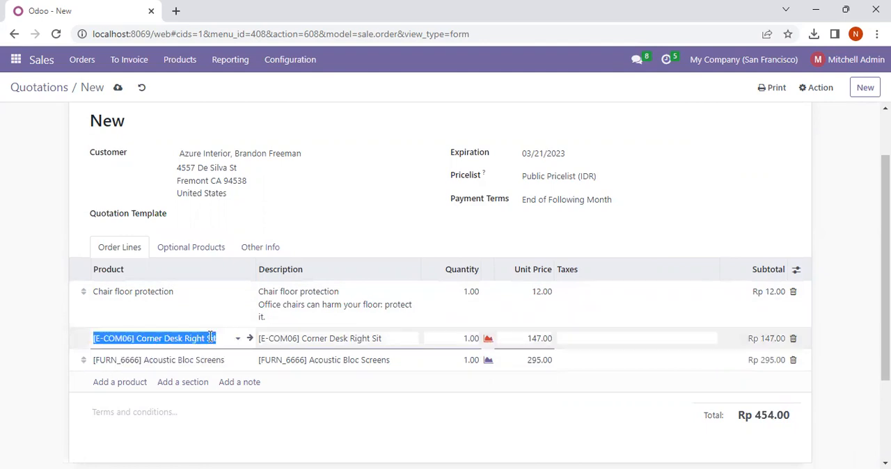
left_click(236, 338)
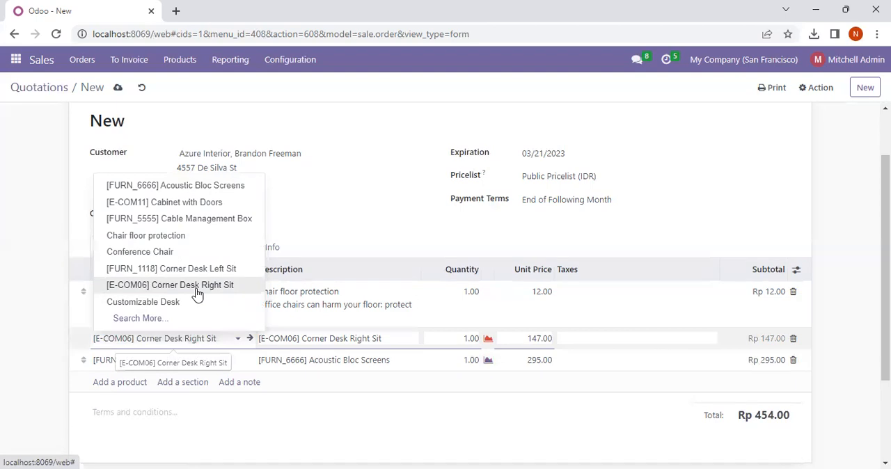
left_click(199, 202)
left_click(333, 233)
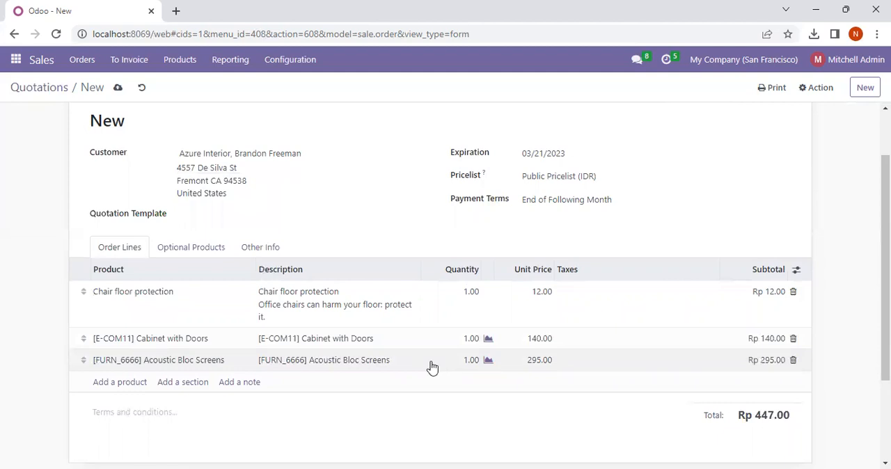
- Set the unit price of the Acoustic Bloc Screens order line to 290.00
scroll(225, 205, "up", 1)
scroll(224, 213, "down", 1)
scroll(225, 213, "down", 2)
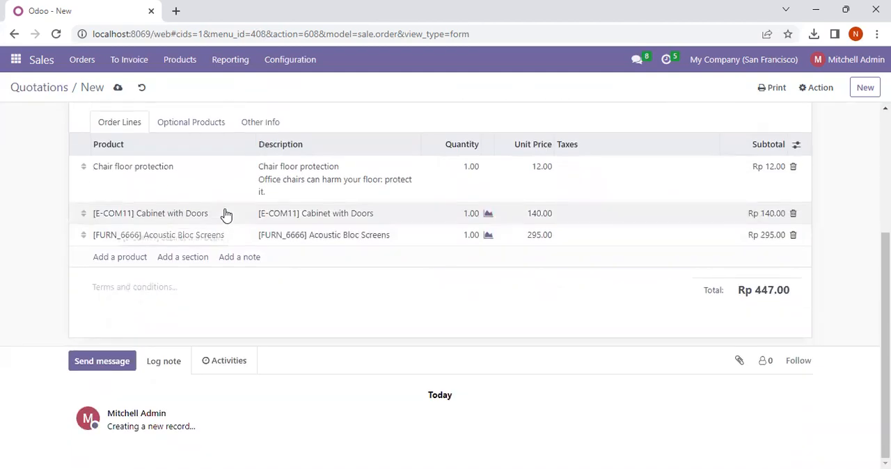
scroll(226, 215, "up", 1)
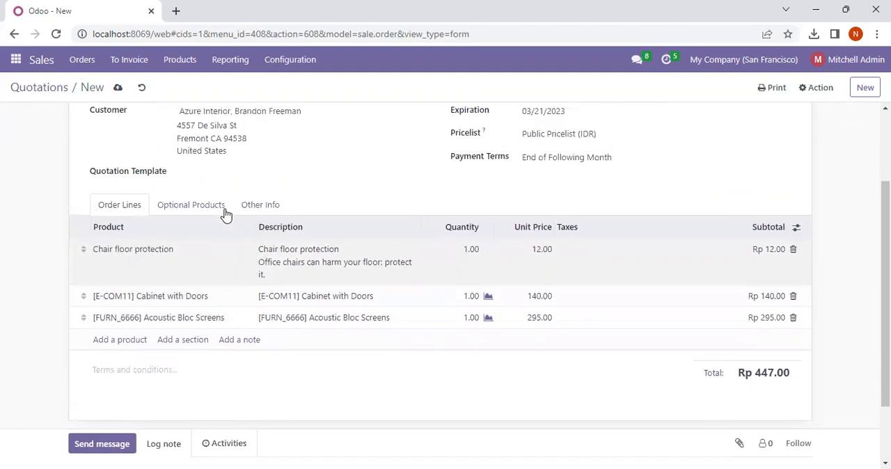
scroll(226, 215, "down", 1)
scroll(226, 215, "up", 1)
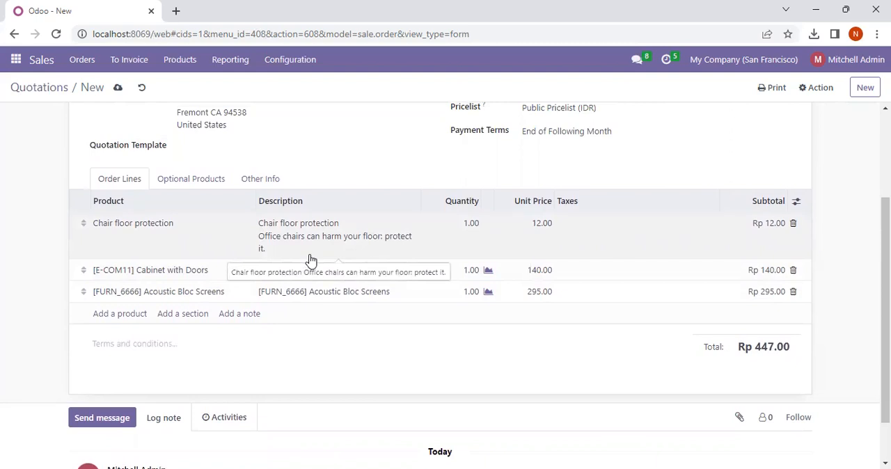
left_click(540, 295)
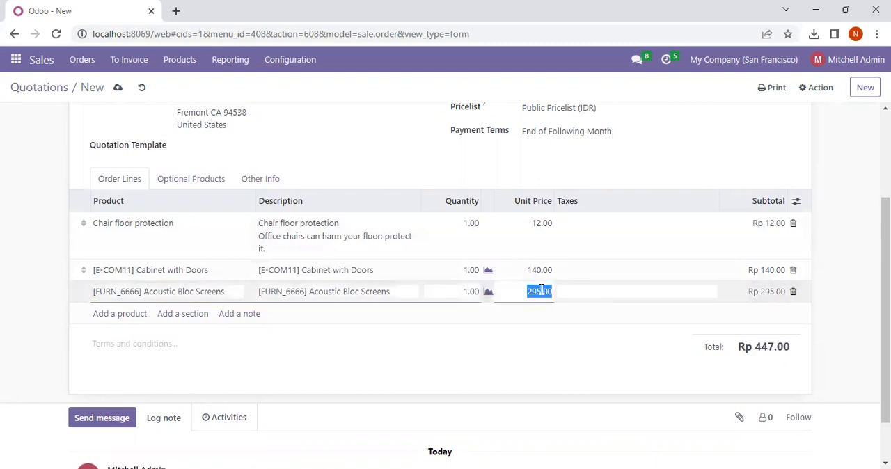
left_click(541, 293)
key("BackSpace")
key("BackSpace")
type("90")
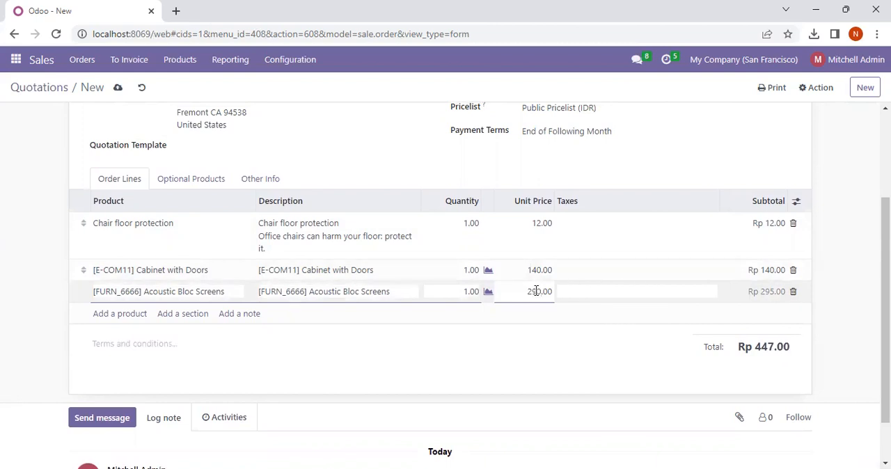
key("Return")
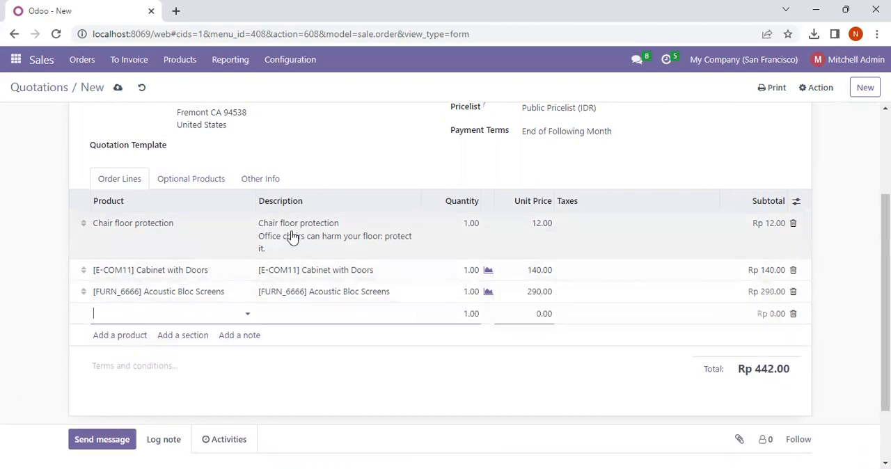
- Discard the empty fourth order line and review the quotation's header details and order lines
left_click(316, 148)
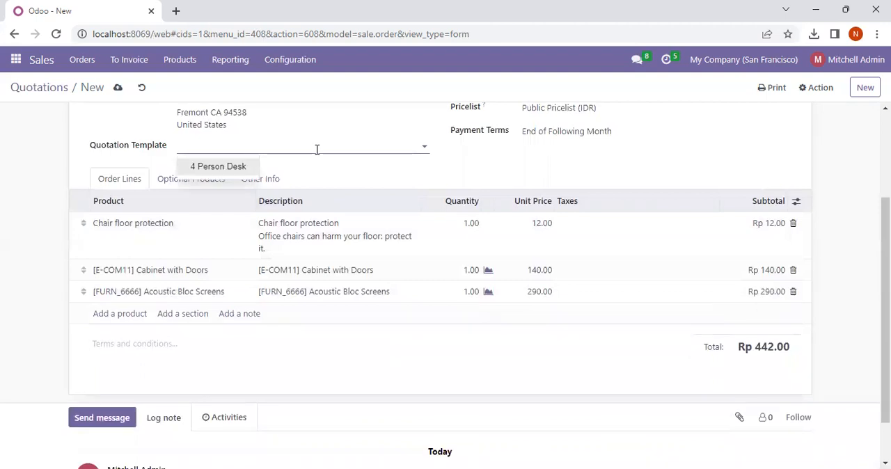
scroll(348, 301, "up", 2)
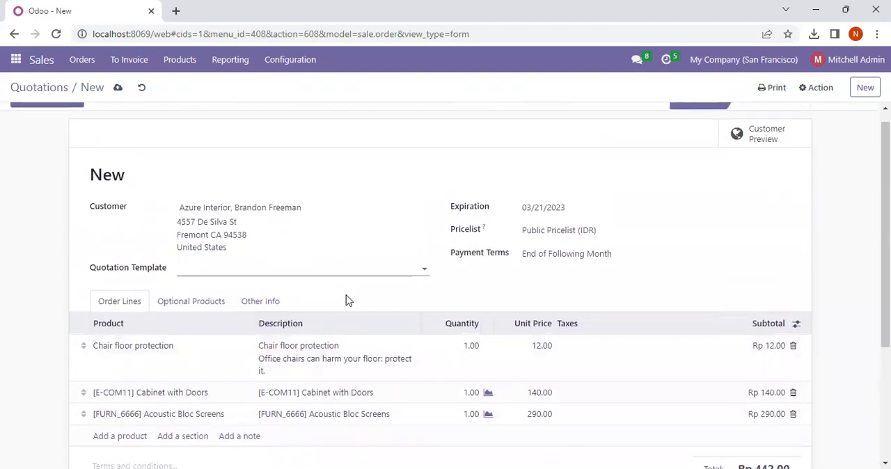
scroll(348, 301, "down", 3)
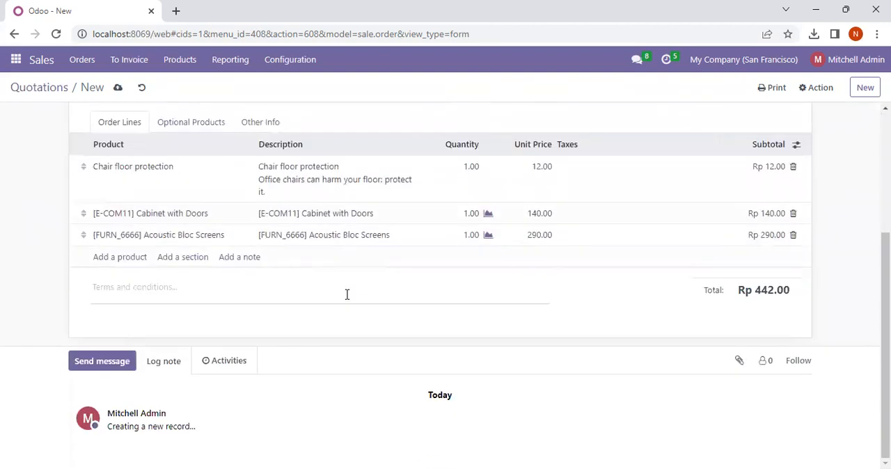
scroll(347, 295, "up", 3)
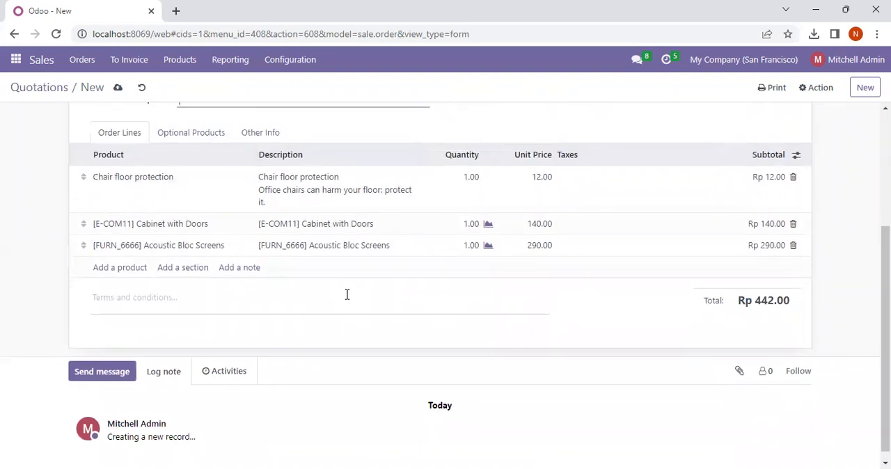
scroll(347, 294, "down", 2)
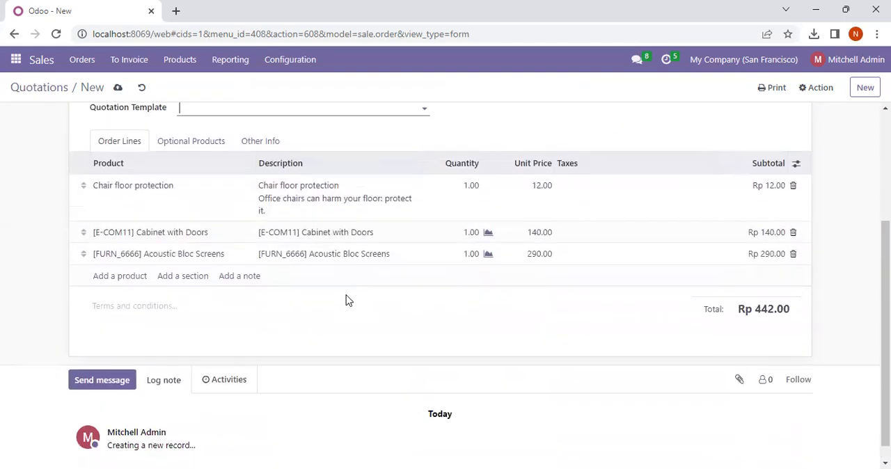
scroll(346, 298, "up", 1)
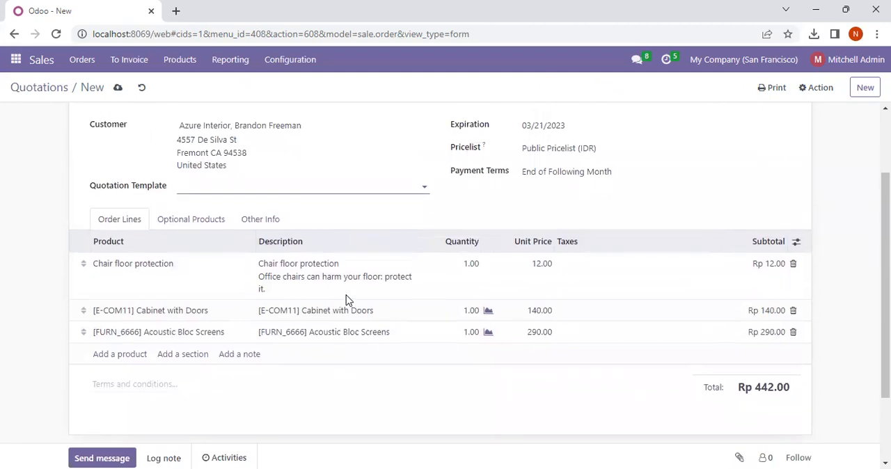
scroll(108, 149, "up", 2)
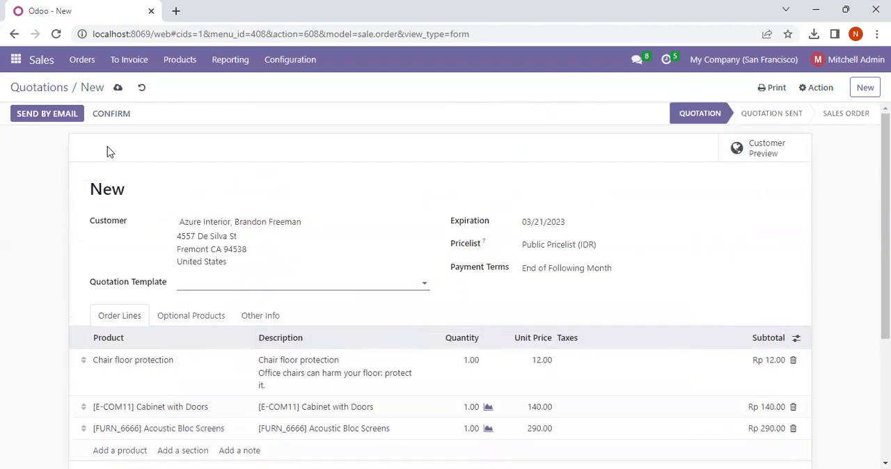
- Prepare the email for sending the quotation and view its attached PDF document before returning to the message
left_click(53, 117)
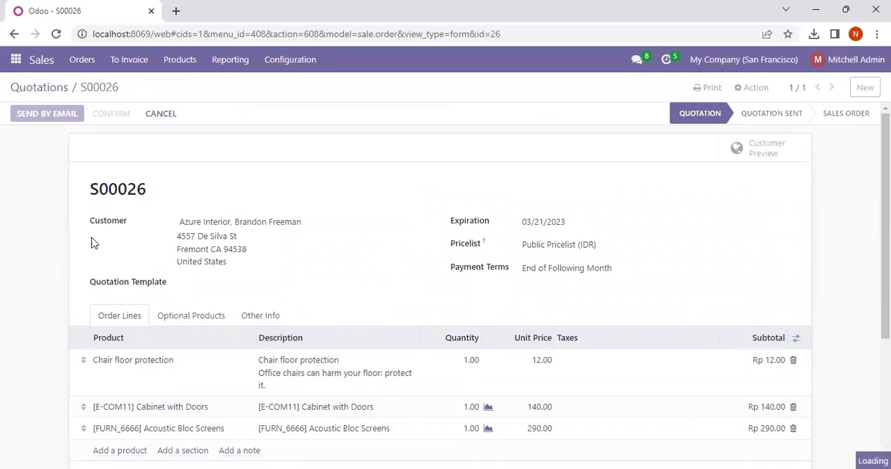
scroll(304, 312, "down", 3)
scroll(304, 304, "up", 3)
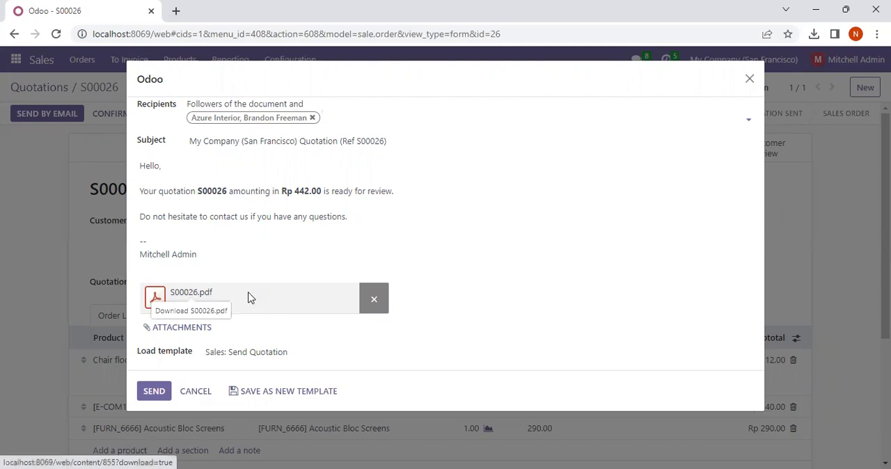
left_click(689, 68)
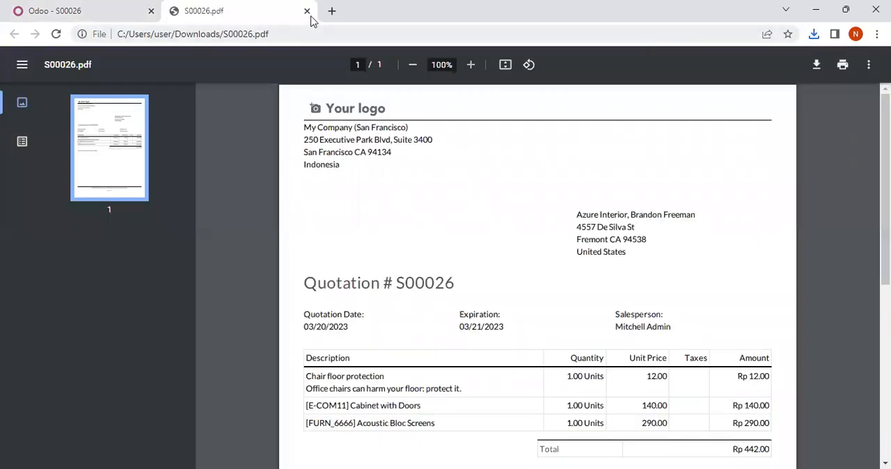
left_click(307, 12)
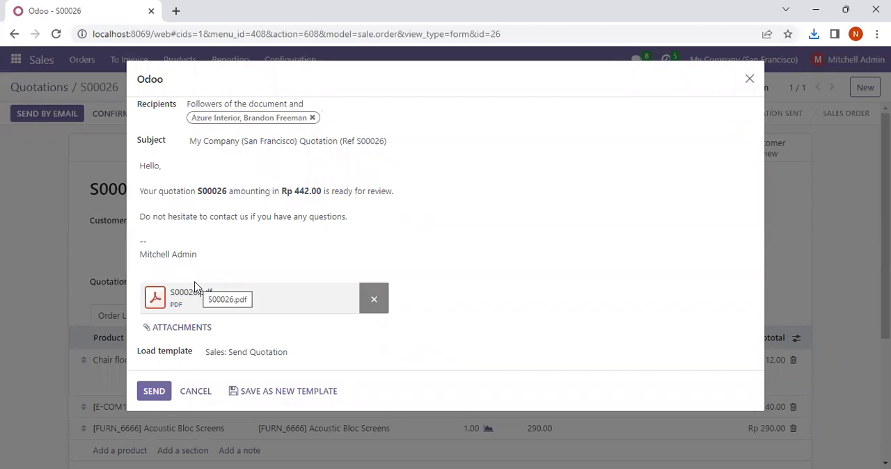
- Send the quotation email to the customer and check the message logged in the quotation's history
left_click(155, 390)
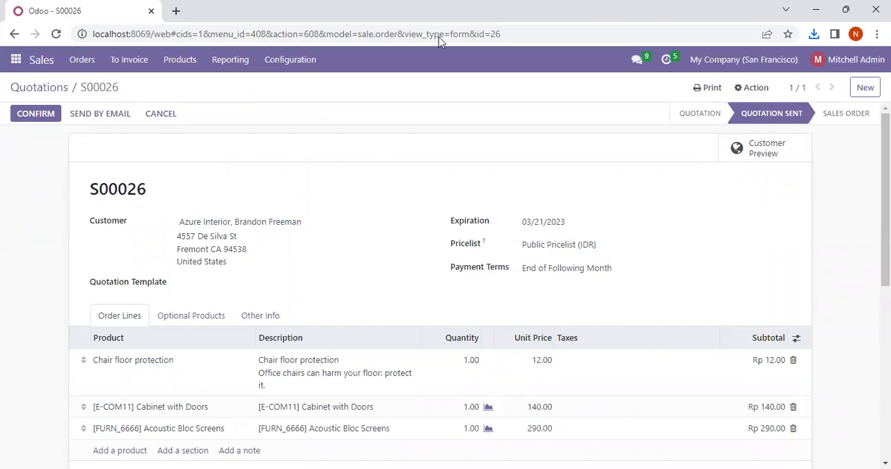
scroll(443, 265, "down", 5)
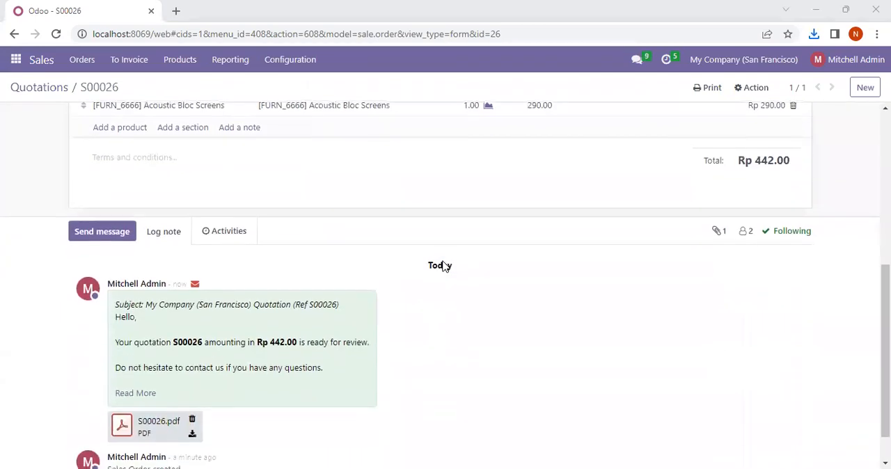
scroll(443, 264, "down", 1)
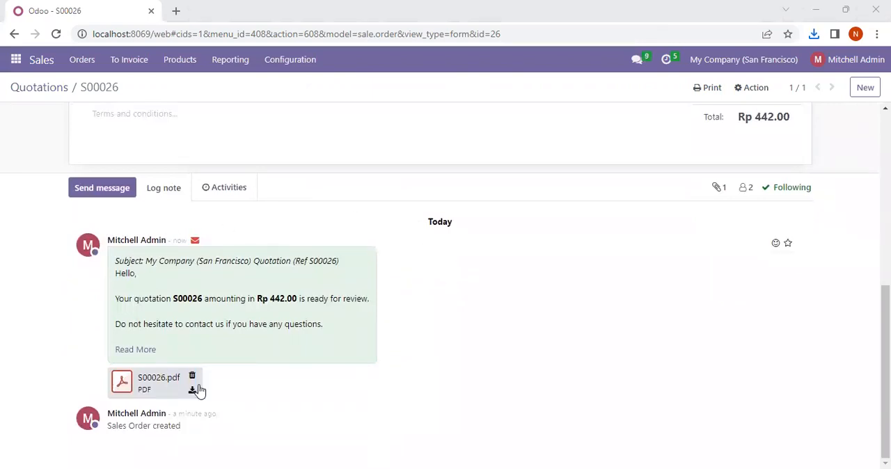
scroll(309, 172, "up", 6)
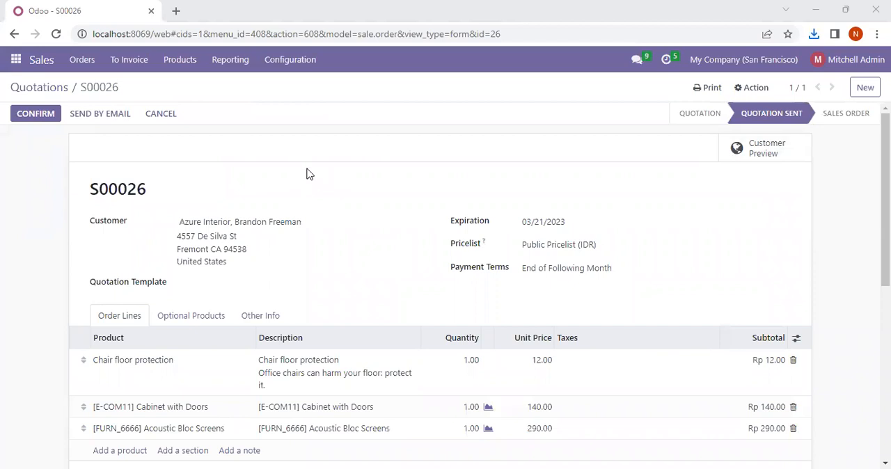
- Set the unit price of the Chair floor protection order line to 13
scroll(309, 174, "down", 2)
scroll(309, 174, "up", 1)
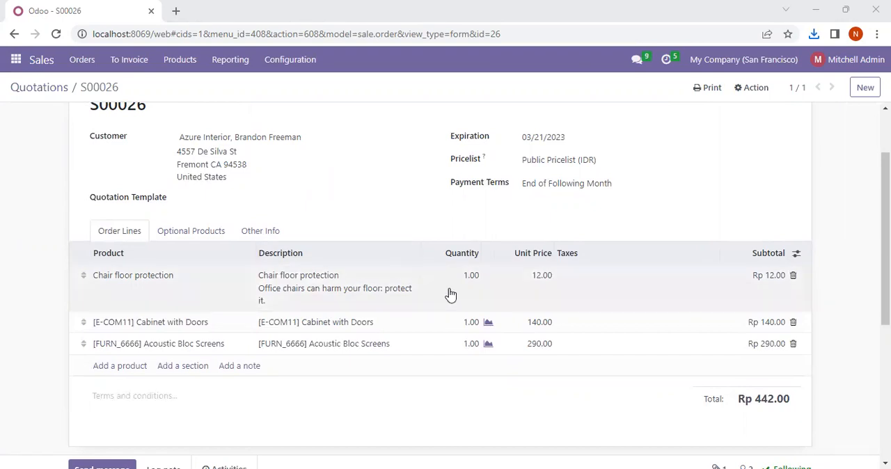
left_click(541, 279)
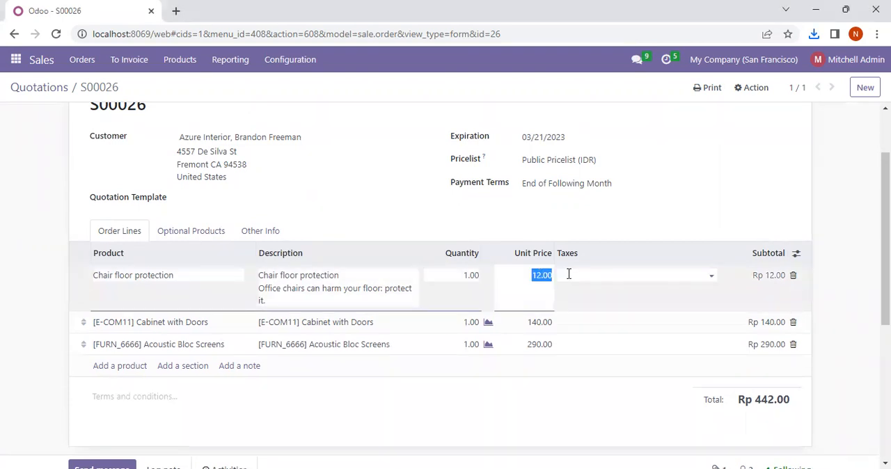
left_click(542, 276)
double_click(542, 275)
key("BackSpace")
type("13")
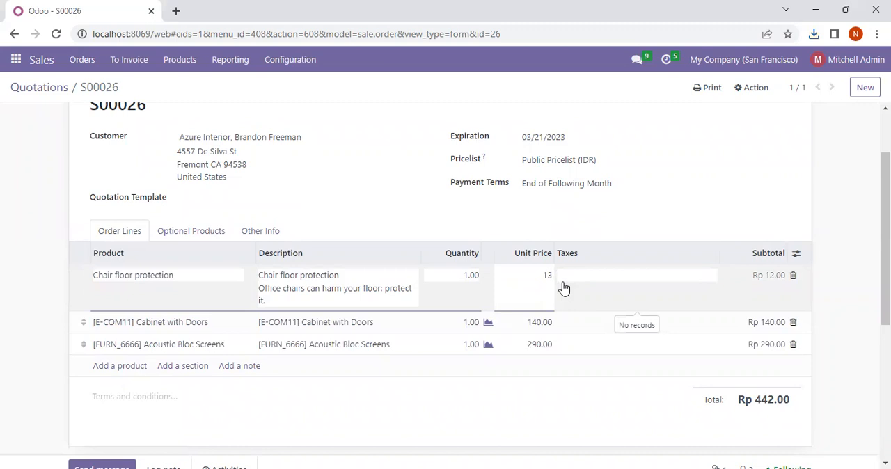
key("Return")
- Confirm the revised quotation as a sales order
scroll(321, 355, "down", 2)
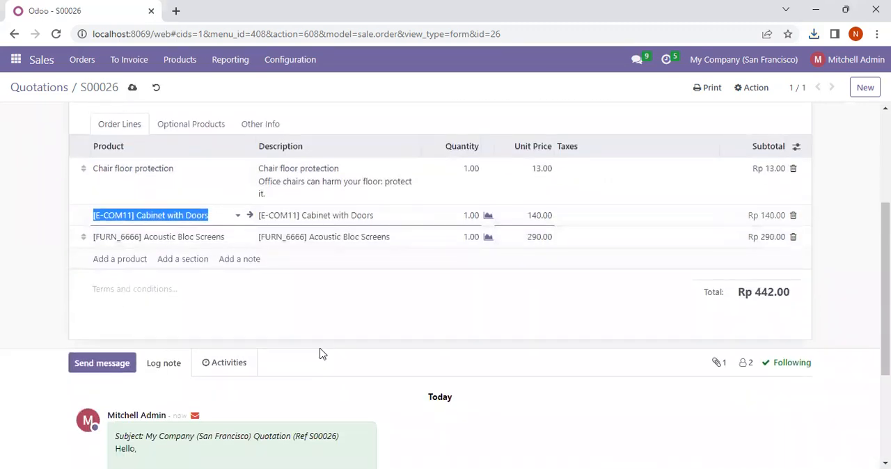
scroll(321, 354, "up", 3)
scroll(318, 354, "down", 1)
scroll(318, 353, "up", 1)
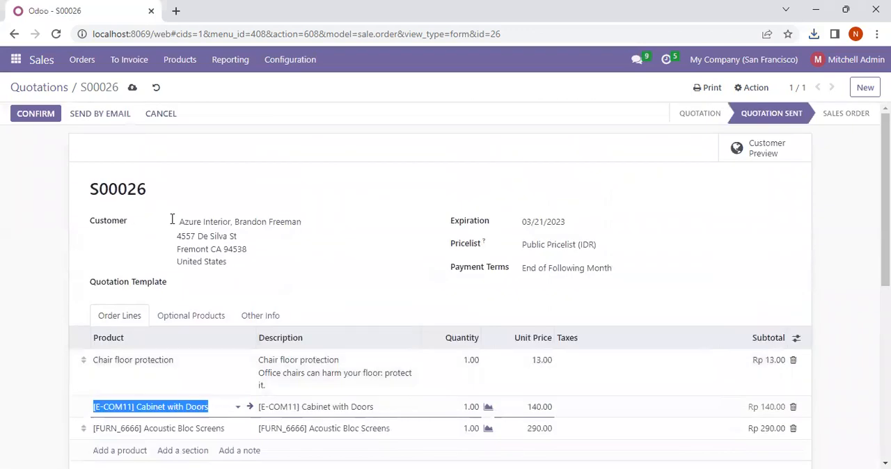
left_click(42, 115)
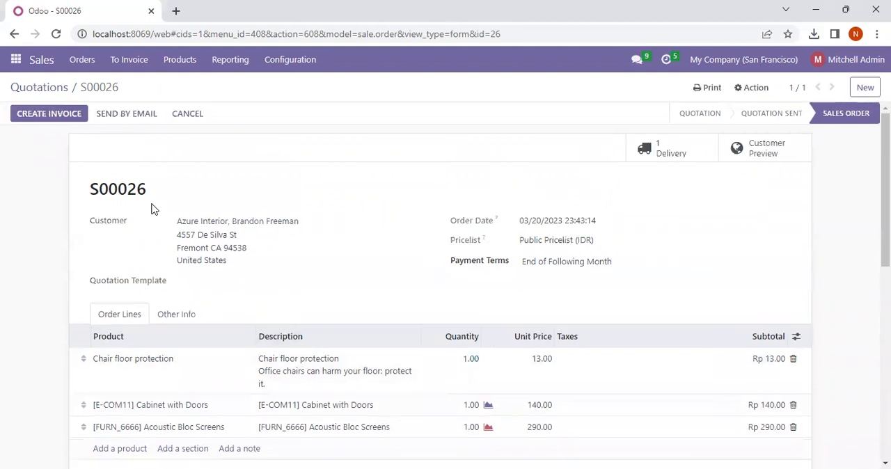
- Examine the confirmed sales order's header, order lines, total and logged status changes
scroll(223, 258, "down", 3)
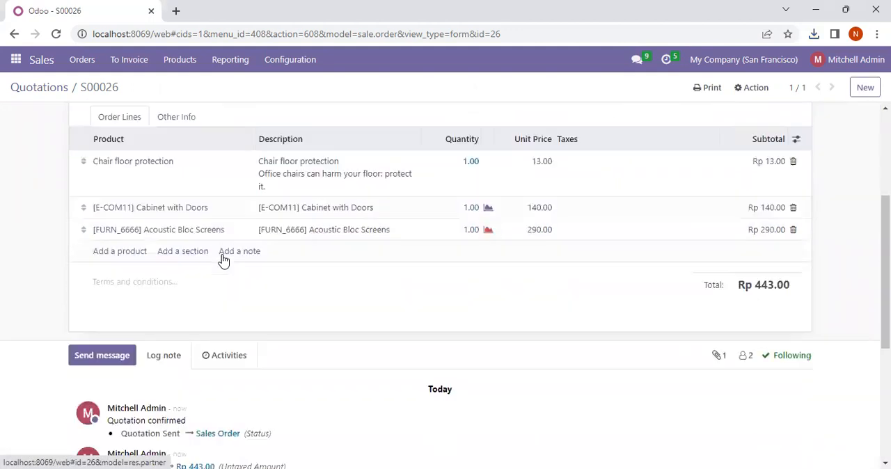
scroll(222, 258, "up", 3)
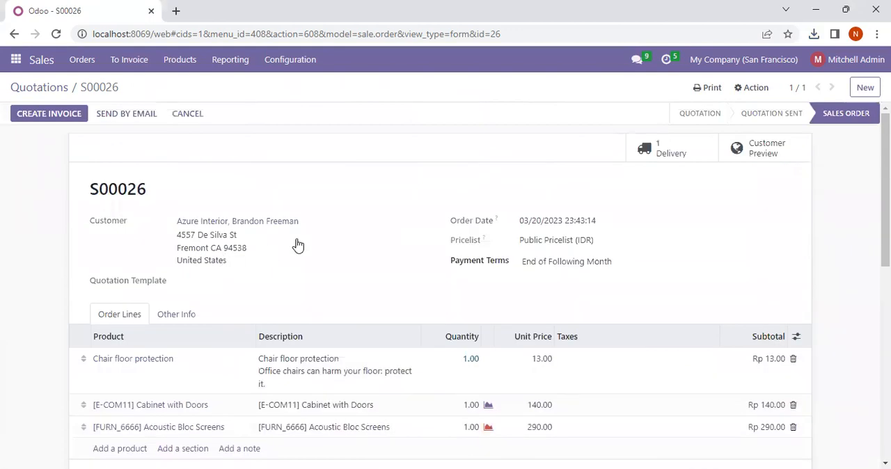
scroll(375, 221, "down", 1)
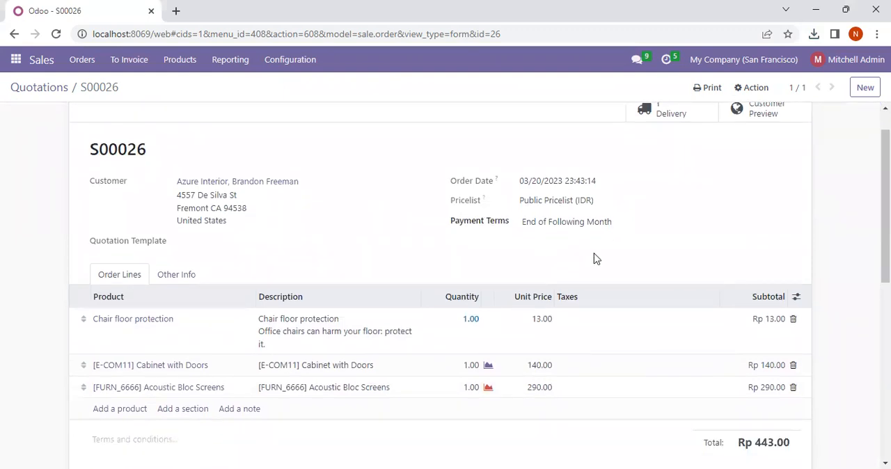
scroll(595, 259, "up", 1)
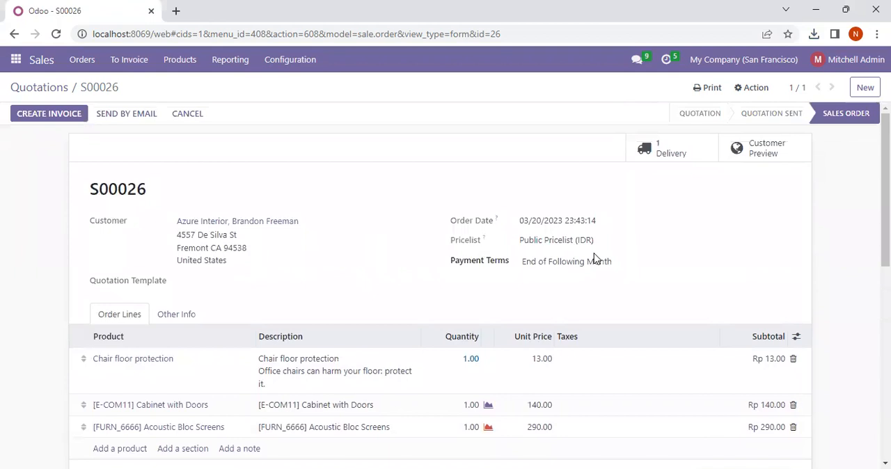
scroll(595, 259, "down", 1)
scroll(594, 257, "up", 1)
scroll(226, 329, "down", 5)
scroll(225, 327, "up", 5)
- Prepare the order confirmation email, download its attached PDF and send the message to the customer
left_click(137, 115)
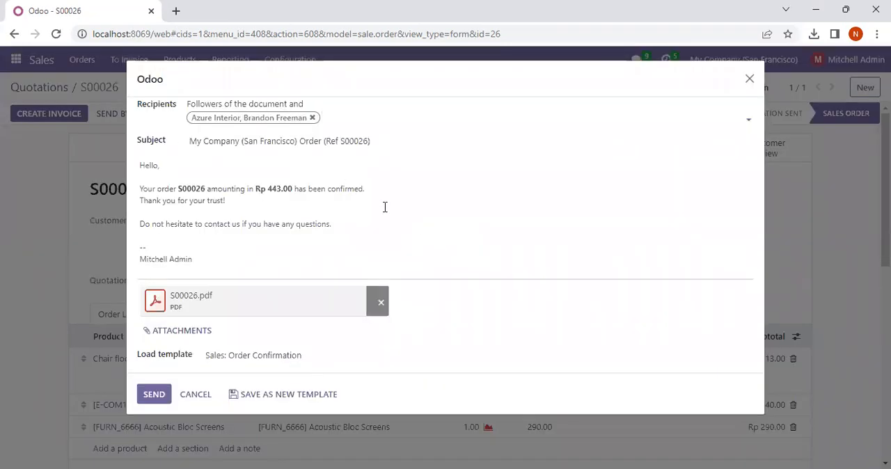
left_click(212, 307)
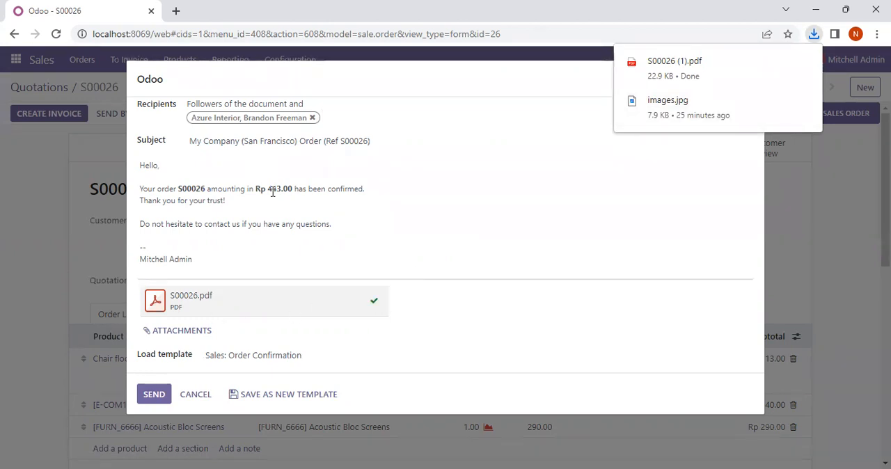
left_click(154, 395)
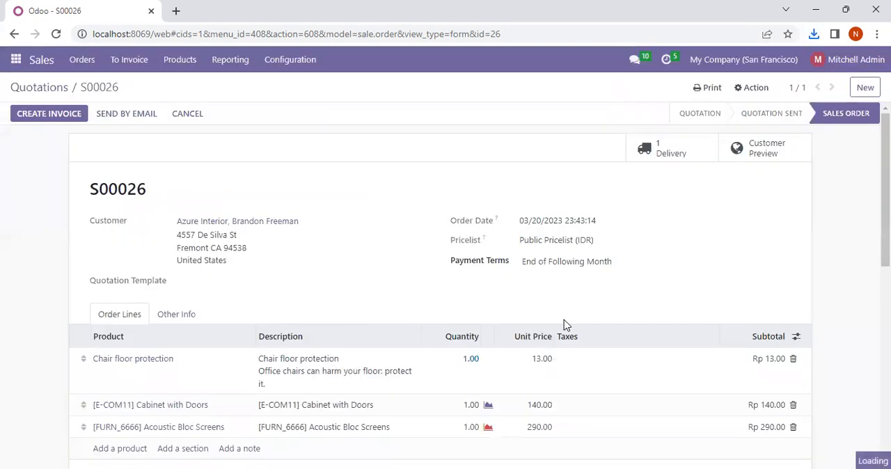
- Examine the sales order's message history with its sent emails, attachments, status and amount changes, and its order lines
scroll(563, 319, "down", 5)
scroll(565, 325, "up", 5)
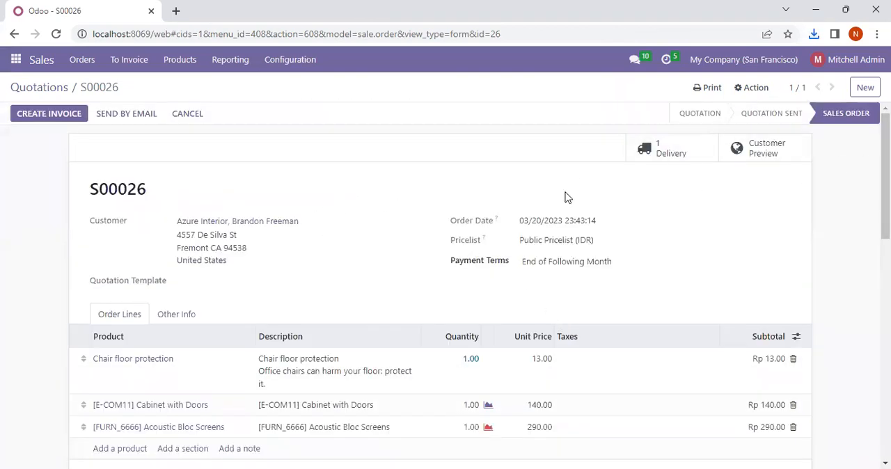
scroll(416, 266, "down", 5)
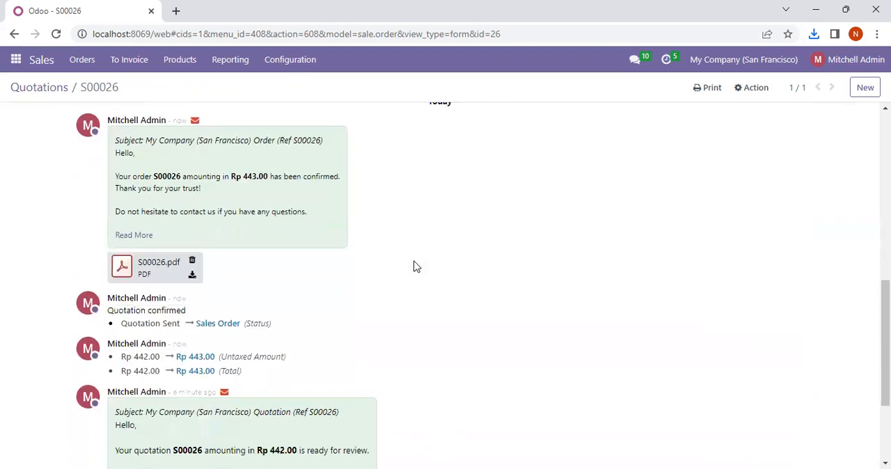
scroll(414, 265, "down", 2)
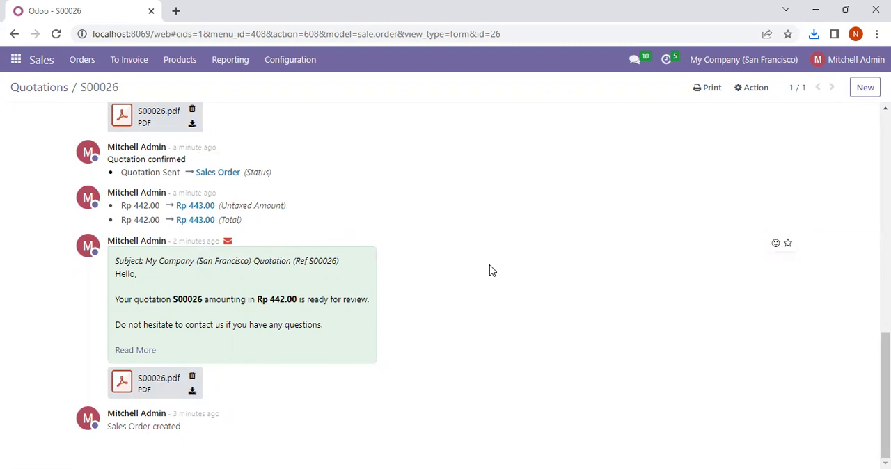
scroll(489, 270, "up", 15)
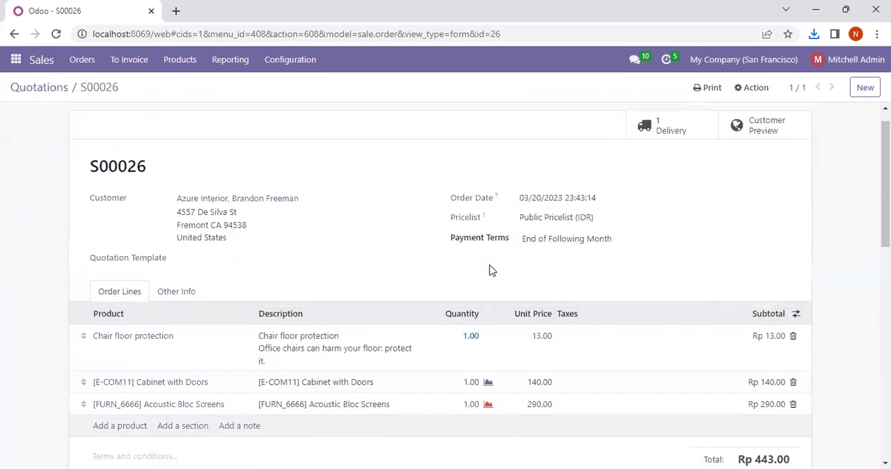
scroll(490, 270, "down", 15)
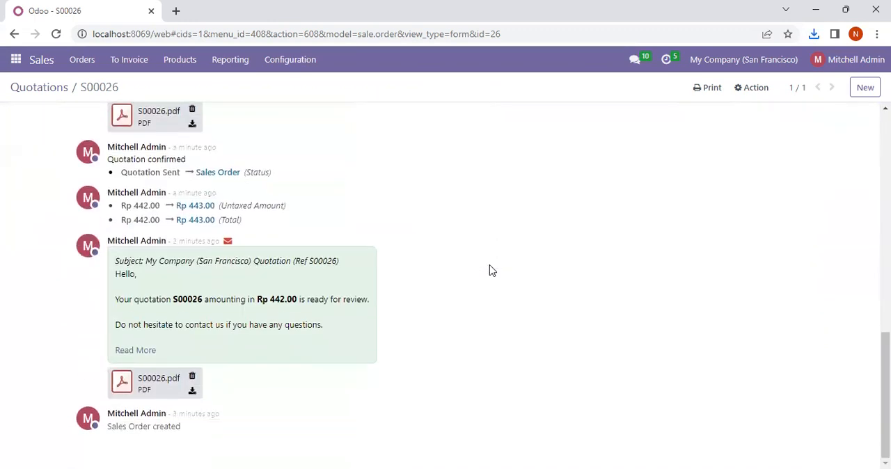
scroll(489, 270, "up", 14)
scroll(489, 270, "up", 2)
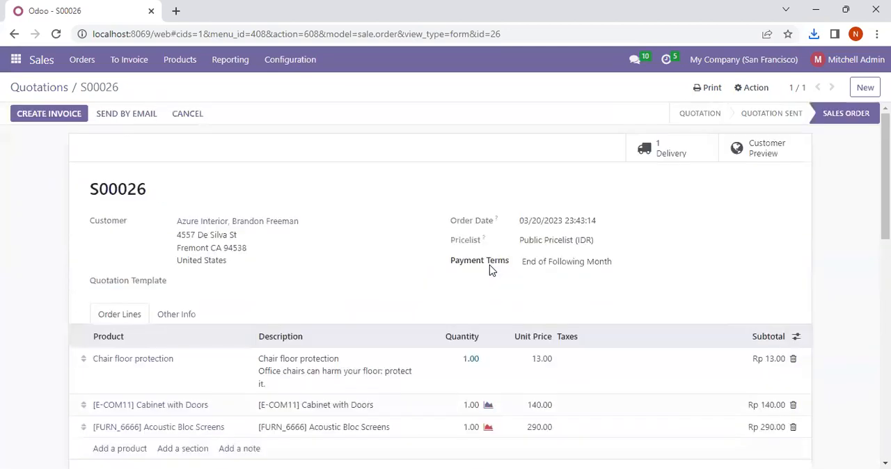
scroll(191, 233, "down", 5)
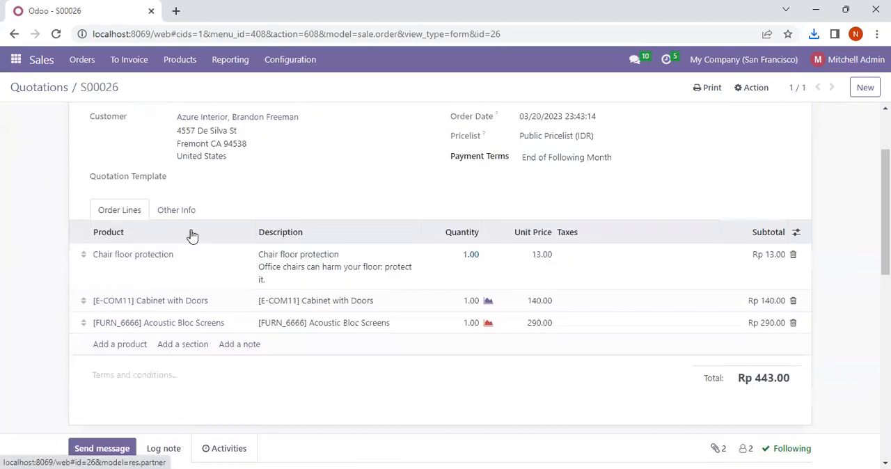
- Switch from the sales order to the Invoicing app and open its list of payment terms
scroll(193, 236, "up", 2)
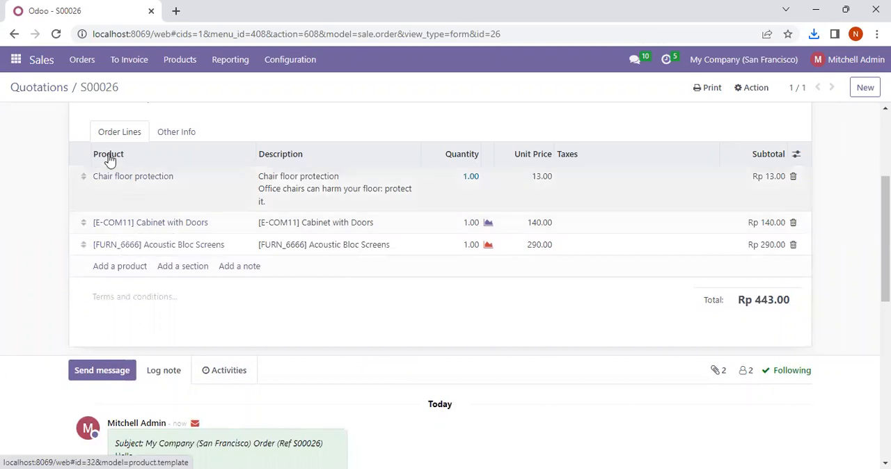
left_click(16, 61)
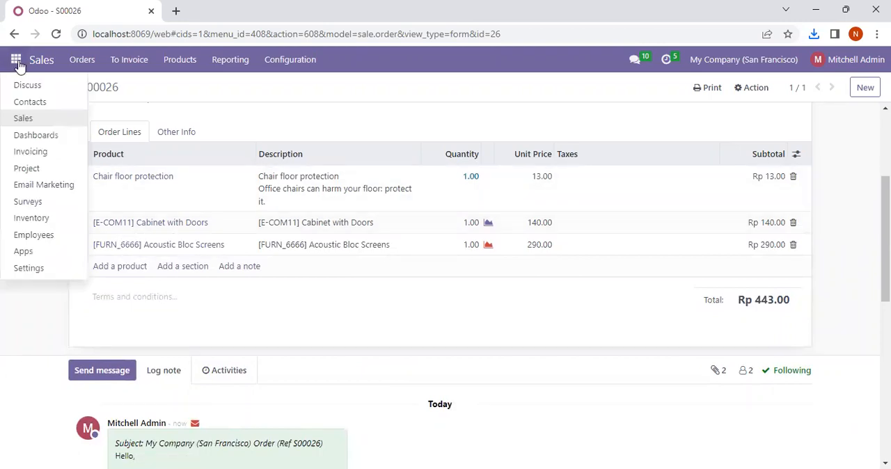
left_click(41, 157)
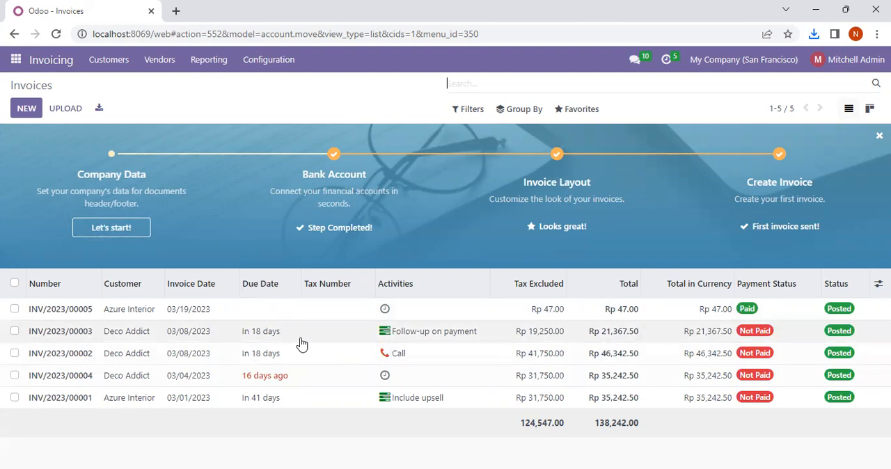
left_click(252, 68)
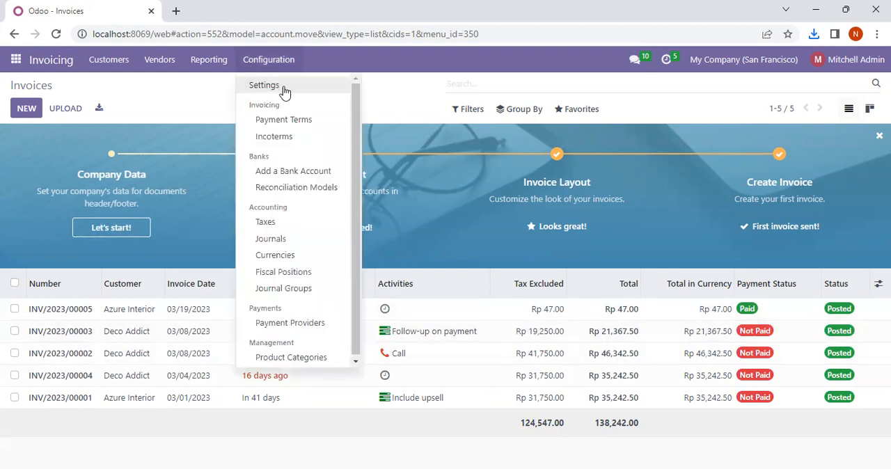
left_click(289, 122)
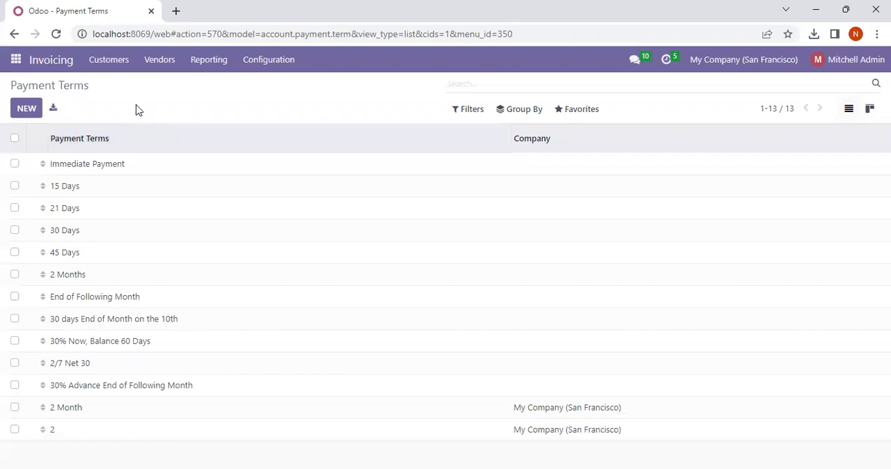
- Create a payment term named "3 bulan" for My Company (San Francisco) and enable displaying its terms on invoices
left_click(24, 111)
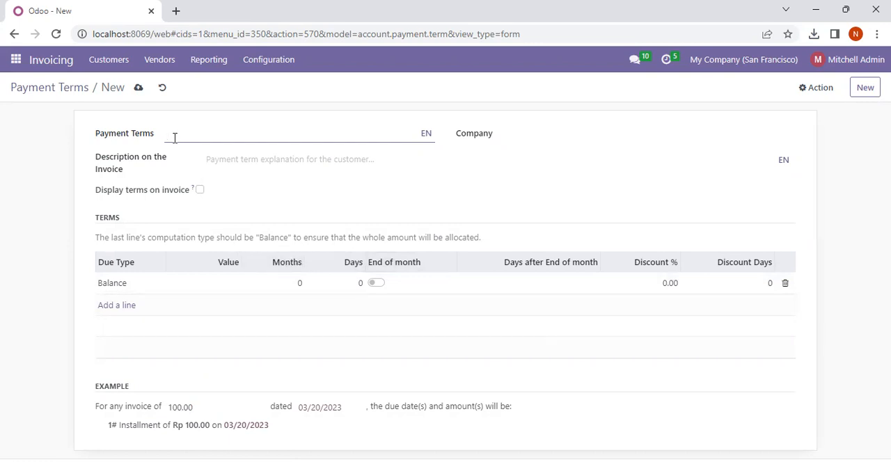
type("3 bulan")
left_click(500, 137)
left_click(522, 134)
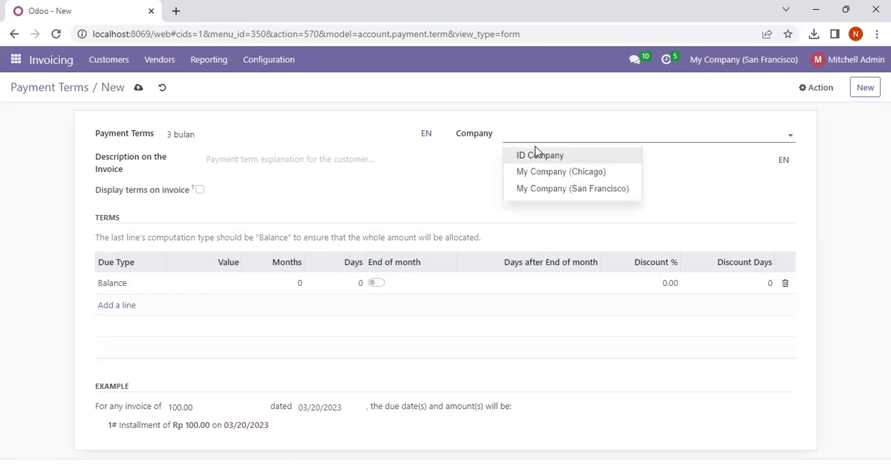
left_click(557, 188)
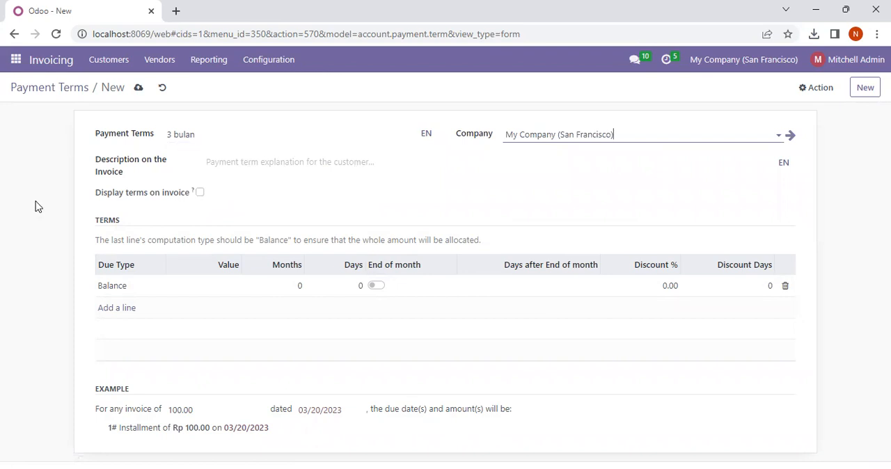
left_click(200, 193)
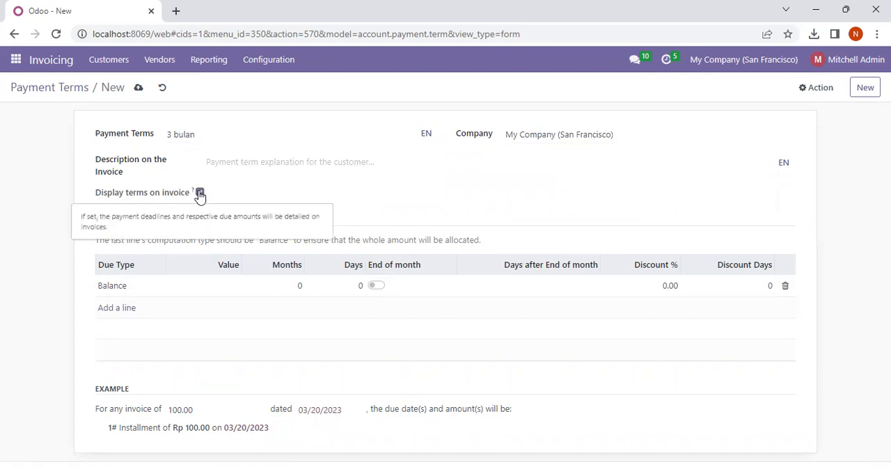
- Keep the term line's due type as Balance, set its due period to 3 months and save the payment term
left_click(126, 284)
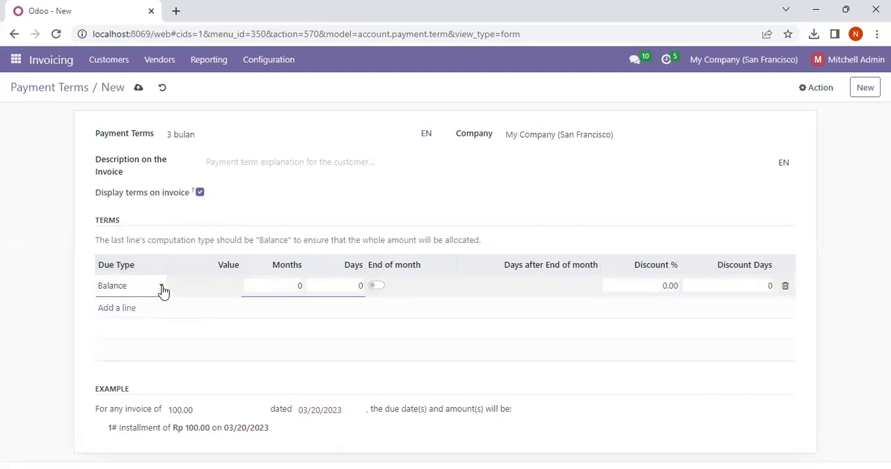
left_click(162, 288)
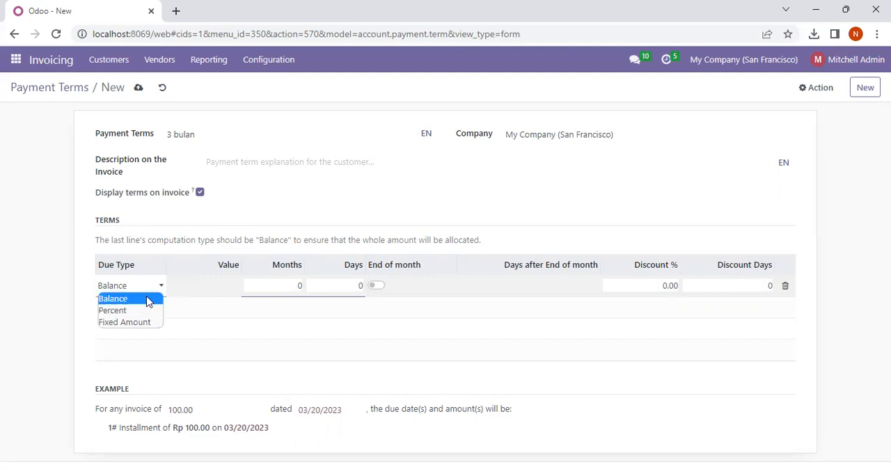
left_click(146, 299)
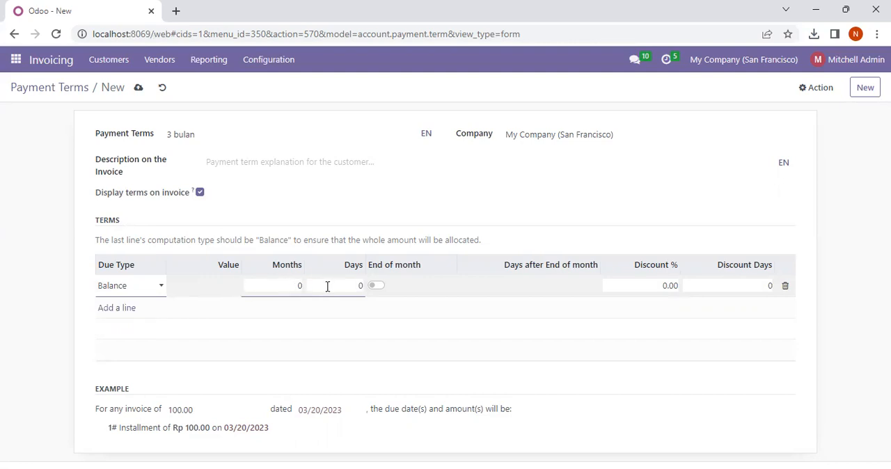
left_click(299, 286)
type("3")
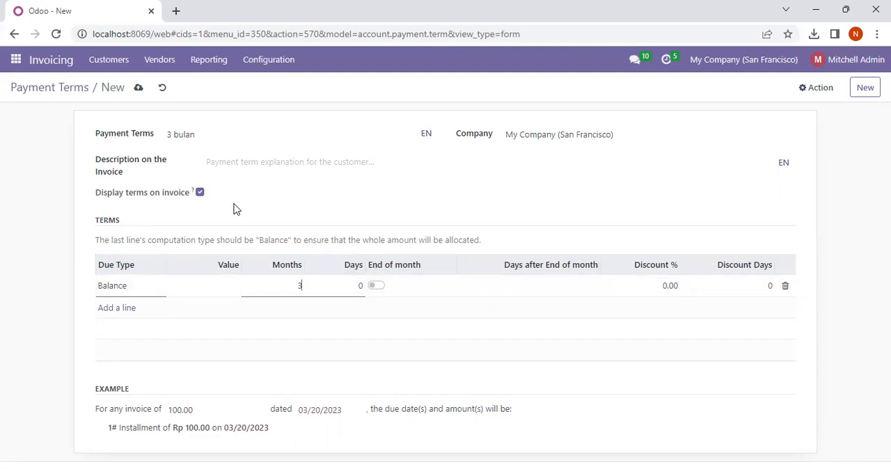
left_click(137, 89)
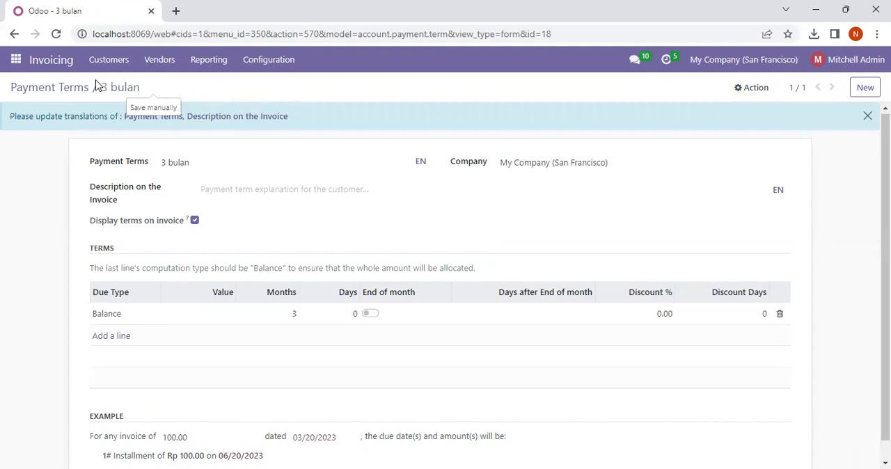
- Return to the Invoicing payment terms list and open the saved "3 bulan" term to check it
left_click(15, 59)
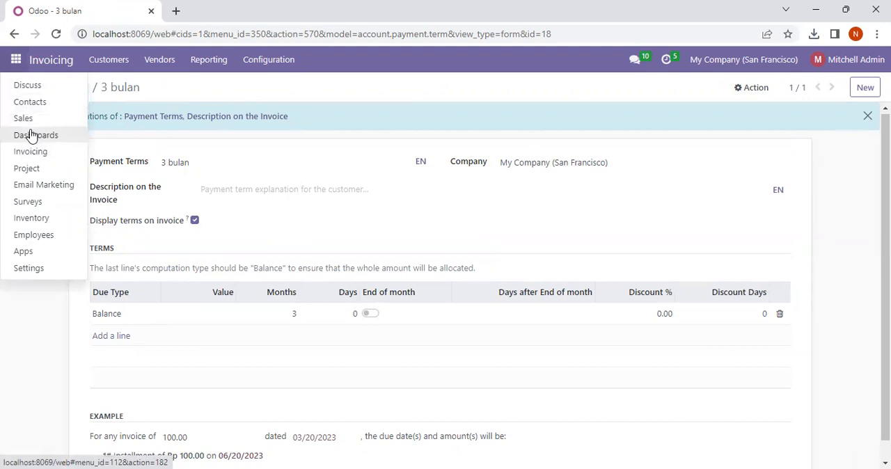
left_click(45, 151)
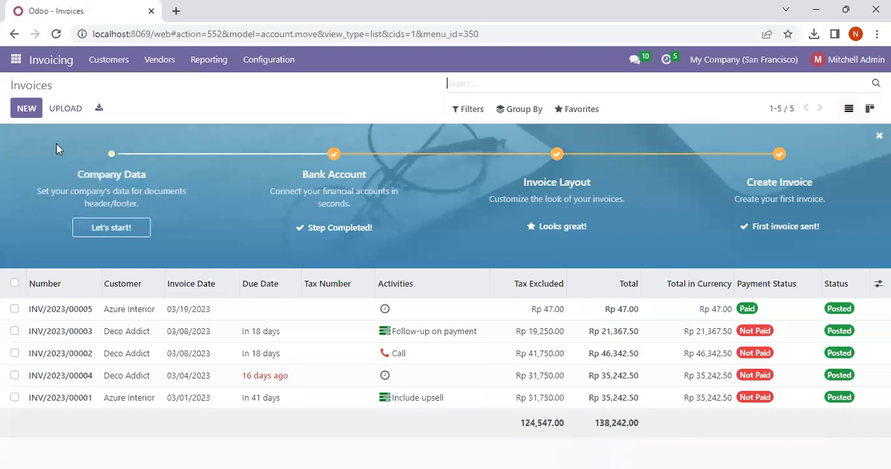
left_click(257, 61)
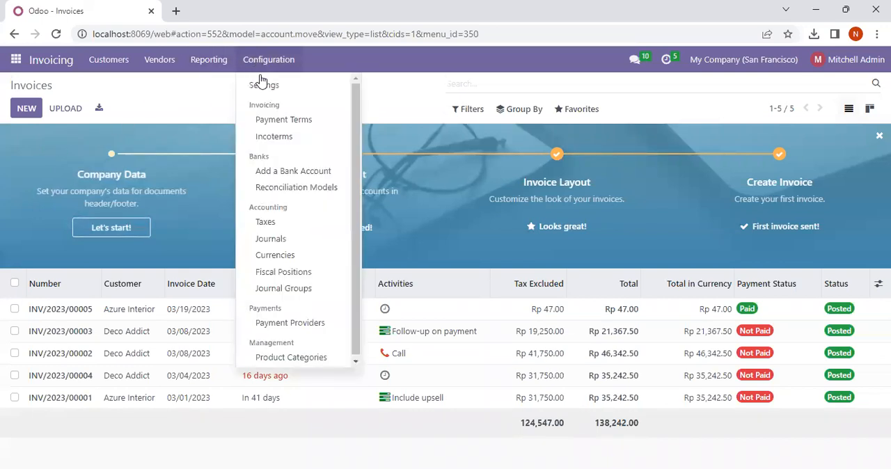
left_click(284, 119)
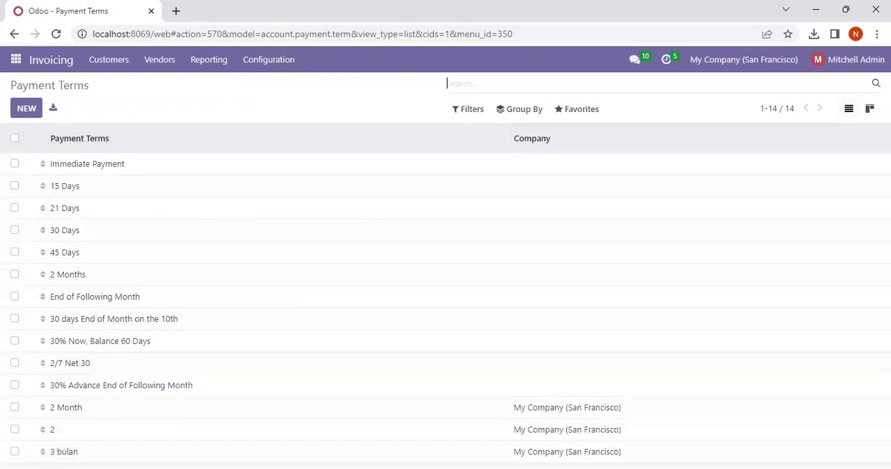
left_click(89, 455)
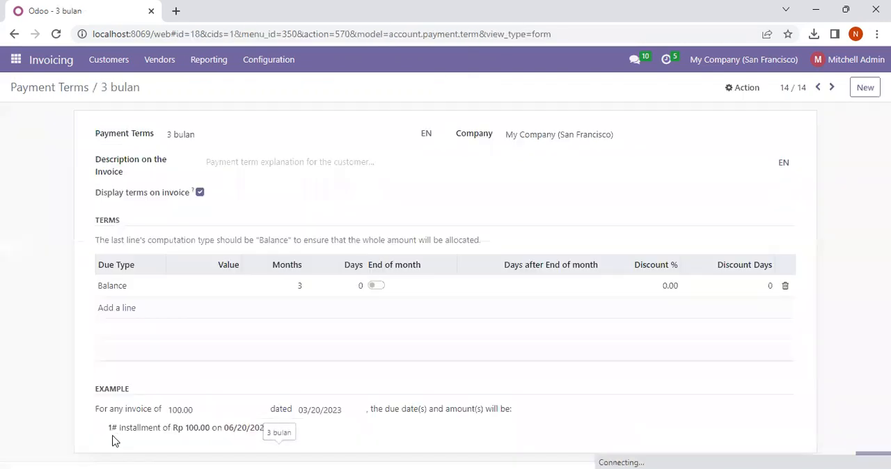